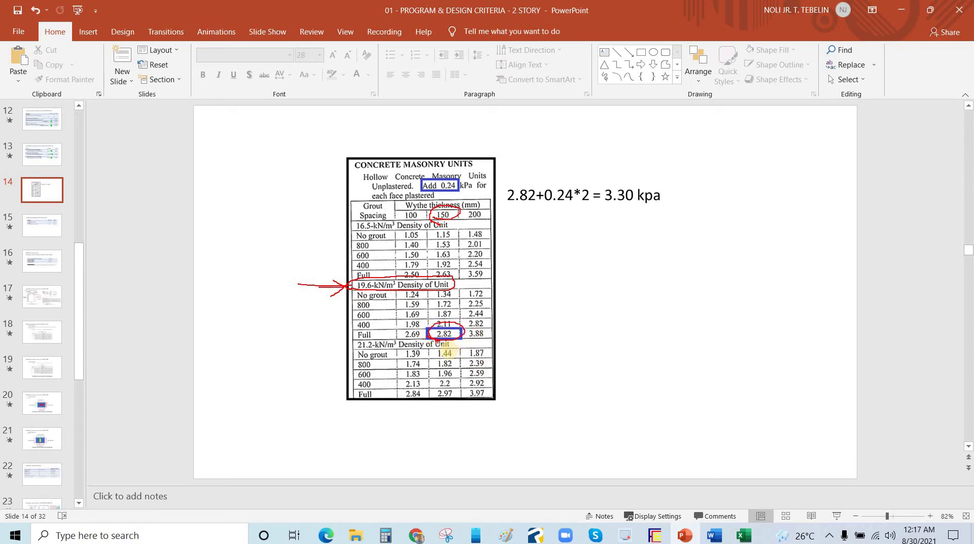
# Step: Mark the 0.24 kPa plaster allowance and the 2.82+0.24*2 = 3.30 kpa calculation in red ink, and clear the ink
pyautogui.click(458, 299)
pyautogui.click(472, 303)
pyautogui.moveTo(440, 191)
pyautogui.mouseDown()
pyautogui.moveTo(454, 206)
pyautogui.moveTo(439, 203)
pyautogui.mouseUp()
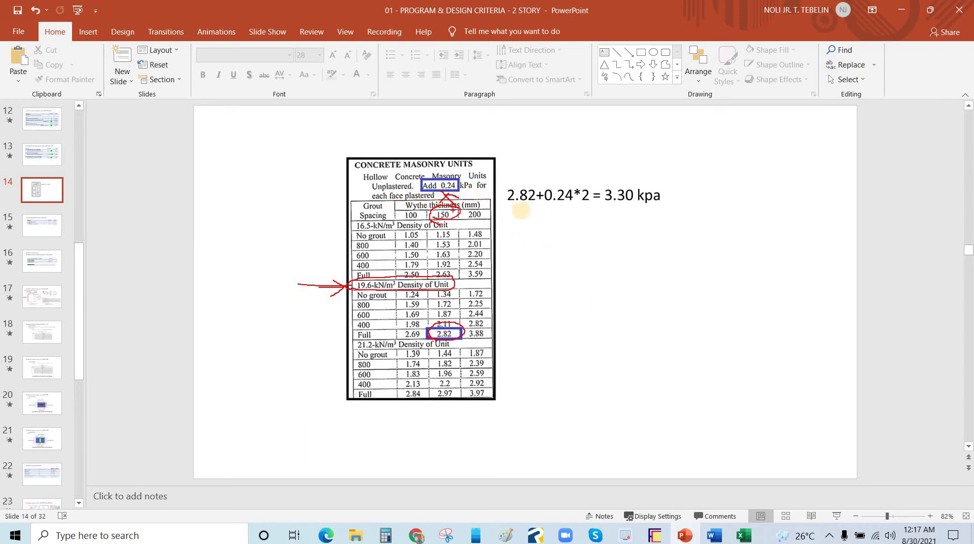
pyautogui.moveTo(511, 205); pyautogui.dragTo(641, 207)
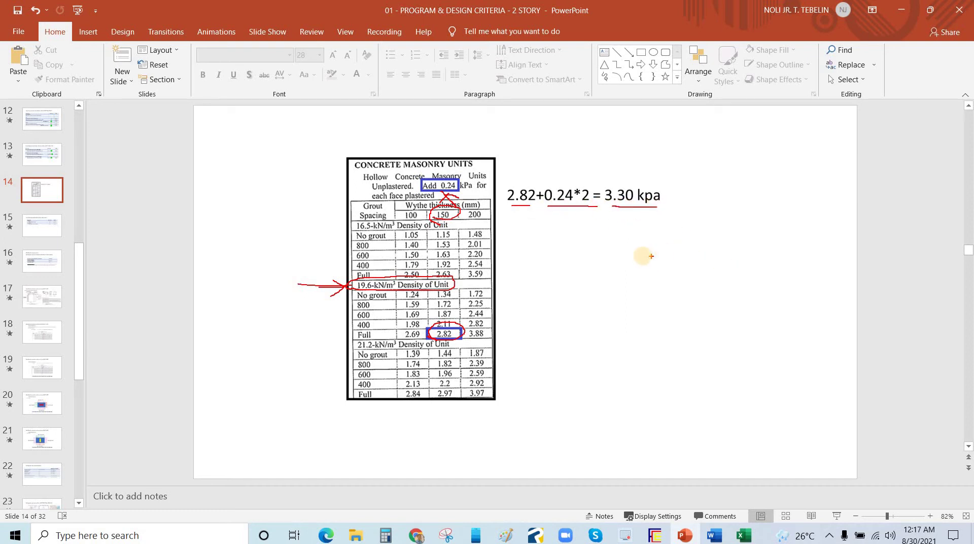
pyautogui.moveTo(629, 209); pyautogui.dragTo(586, 207)
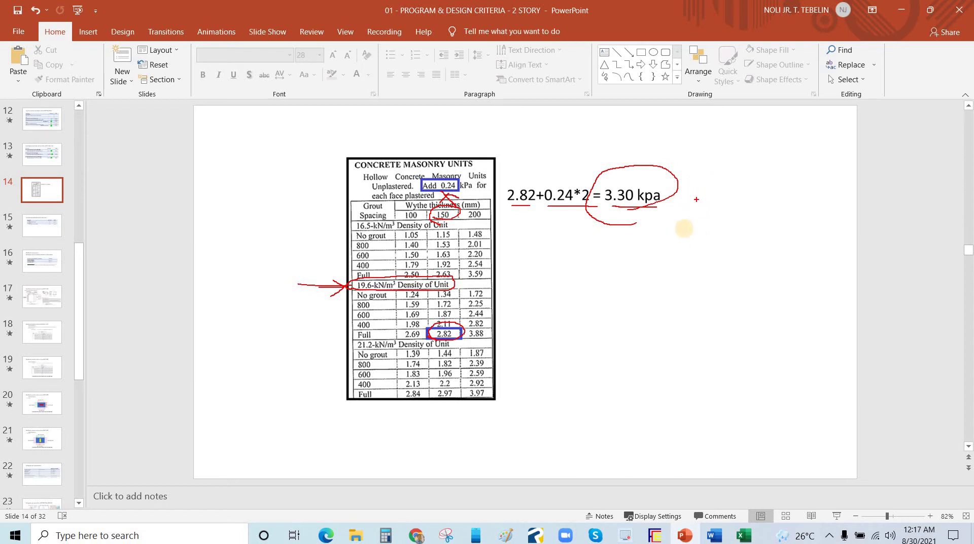
pyautogui.press('Escape')
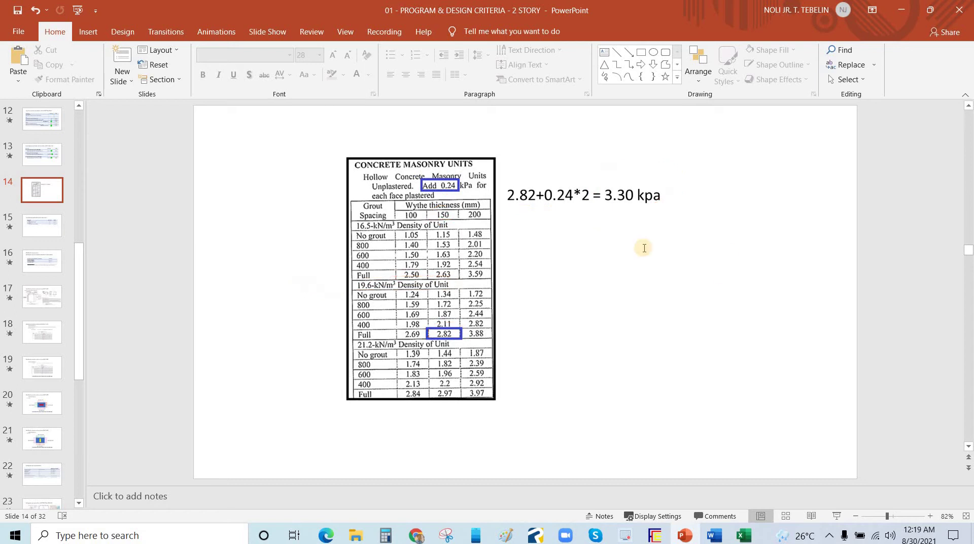
# Step: Go back to the superimposed line load slide and mark the 3.3*3.0 = 9.90 load and its KN/m unit in red ink
pyautogui.press('pageup')
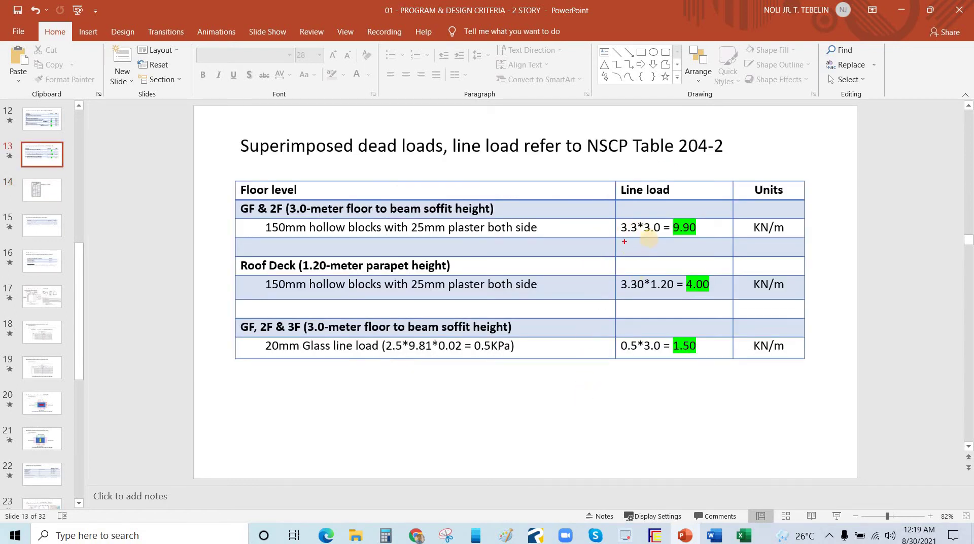
pyautogui.moveTo(648, 237)
pyautogui.mouseDown()
pyautogui.moveTo(672, 206)
pyautogui.moveTo(682, 239)
pyautogui.mouseUp()
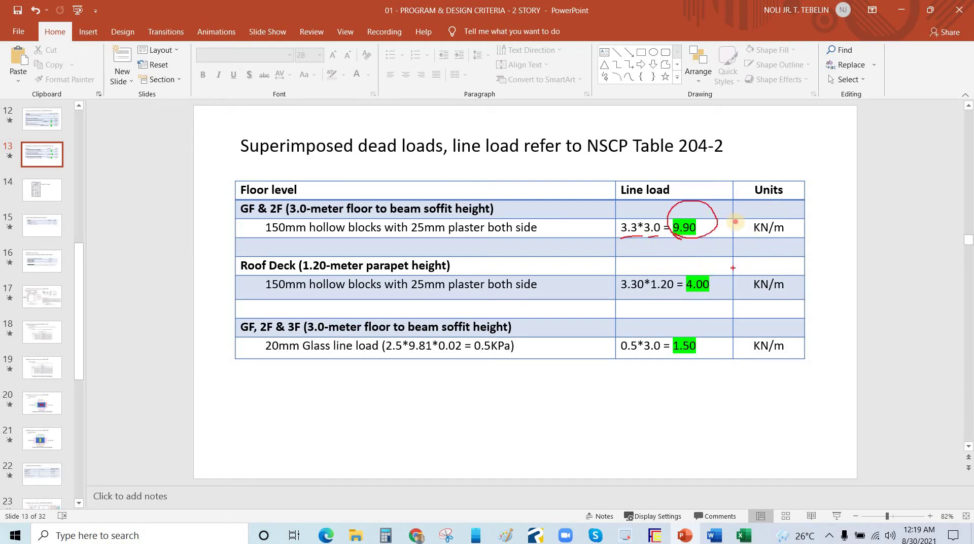
pyautogui.moveTo(751, 236)
pyautogui.mouseDown()
pyautogui.moveTo(781, 205)
pyautogui.moveTo(747, 246)
pyautogui.mouseUp()
pyautogui.moveTo(703, 206); pyautogui.dragTo(725, 177)
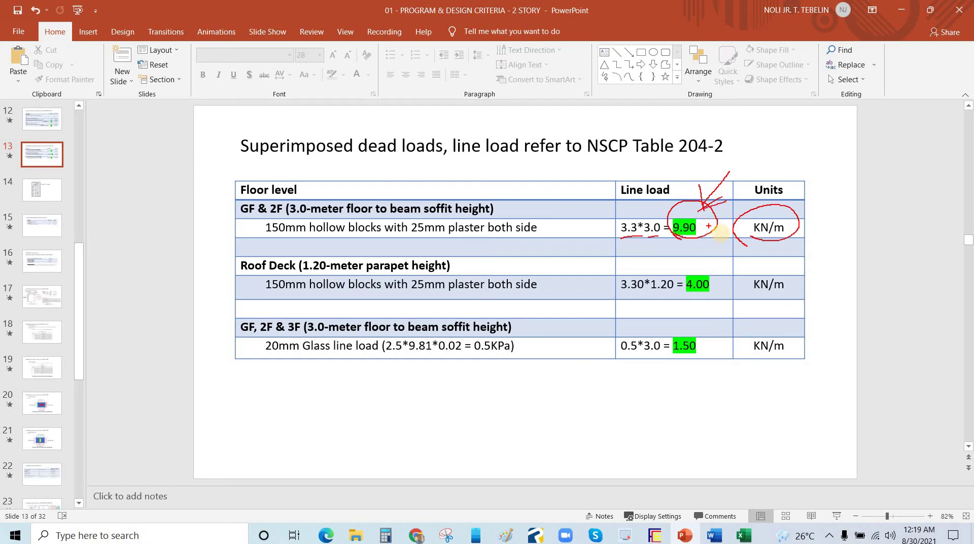
pyautogui.moveTo(792, 222)
pyautogui.mouseDown()
pyautogui.moveTo(829, 212)
pyautogui.moveTo(803, 226)
pyautogui.mouseUp()
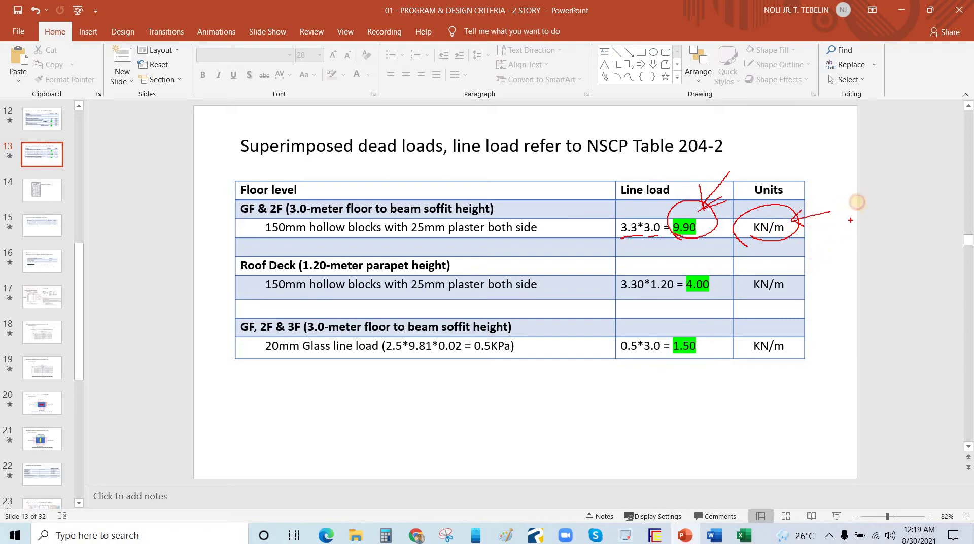
# Step: Handwrite the unit conversion beside the table: 1000 N, 10 ≈ 9.81, and 990 kg/m for the 9.90 line load
pyautogui.moveTo(845, 202); pyautogui.dragTo(844, 216)
pyautogui.moveTo(857, 201); pyautogui.dragTo(866, 206)
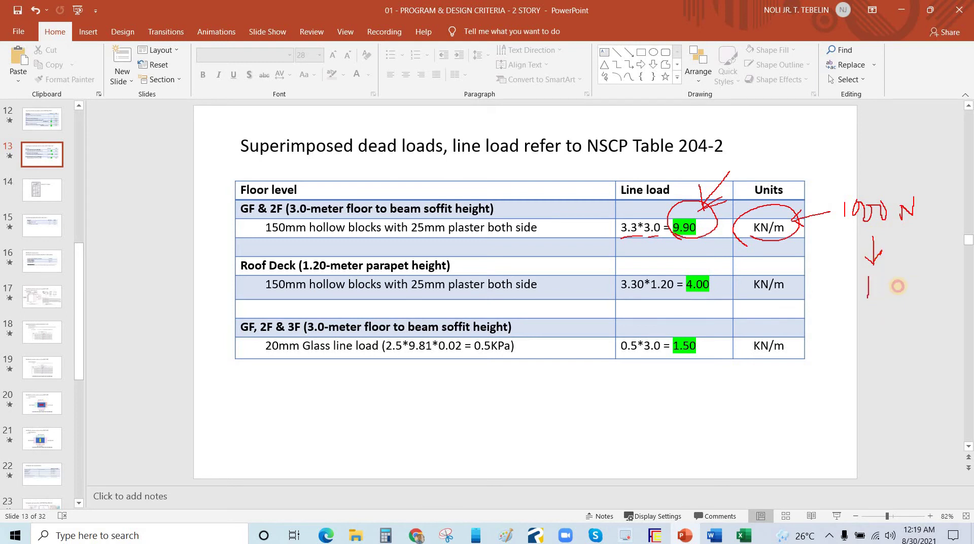
pyautogui.moveTo(921, 286)
pyautogui.mouseDown()
pyautogui.moveTo(926, 300)
pyautogui.moveTo(903, 361)
pyautogui.moveTo(916, 369)
pyautogui.mouseUp()
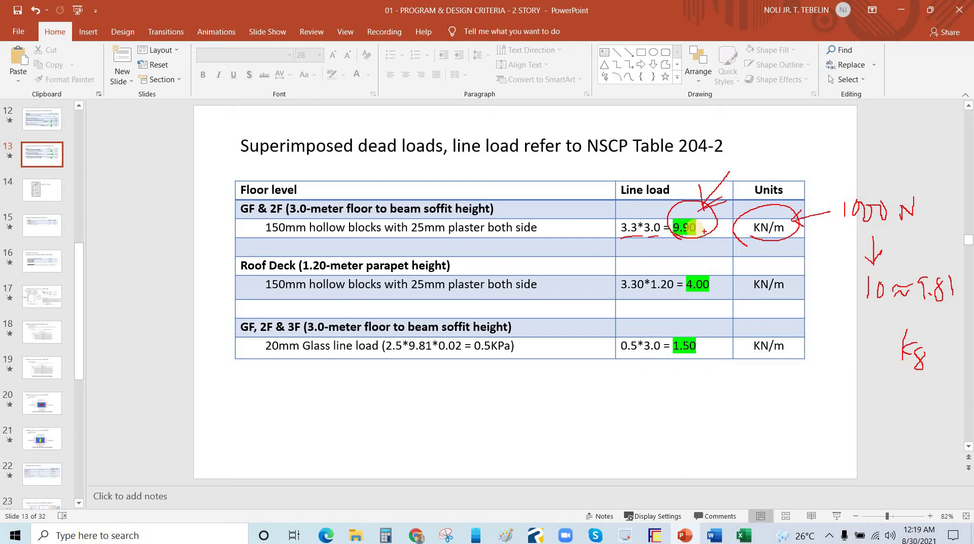
pyautogui.moveTo(698, 243)
pyautogui.mouseDown()
pyautogui.moveTo(734, 255)
pyautogui.moveTo(846, 351)
pyautogui.mouseUp()
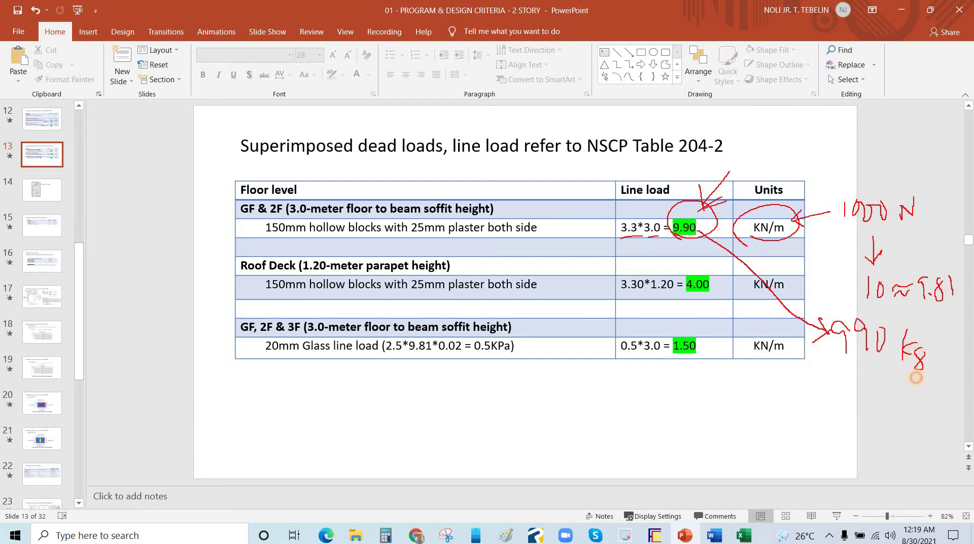
pyautogui.moveTo(948, 347); pyautogui.dragTo(905, 380)
pyautogui.moveTo(923, 387); pyautogui.dragTo(954, 388)
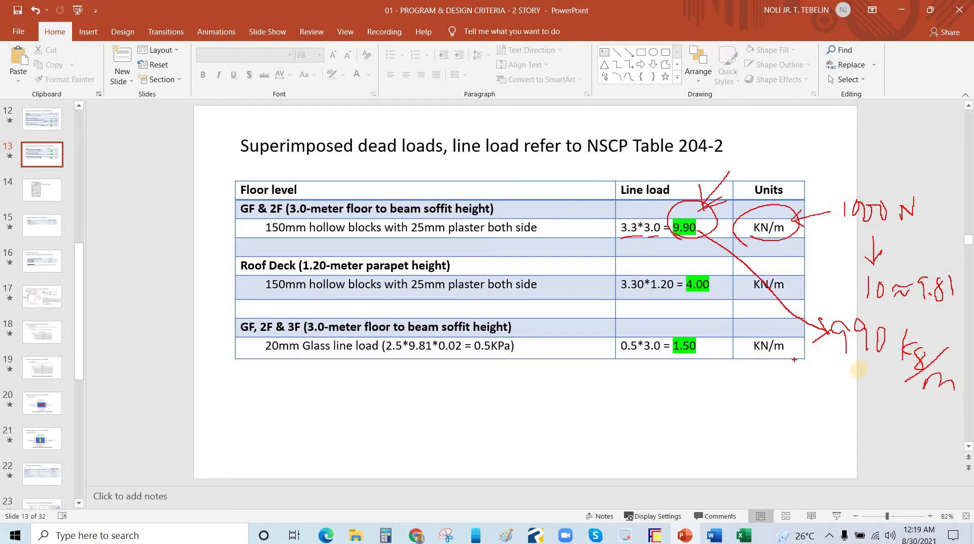
# Step: Sketch a hatched wall strip below the table, labelled 1 m wide and 3 high, to illustrate the line load
pyautogui.moveTo(723, 452); pyautogui.dragTo(776, 452)
pyautogui.moveTo(720, 376); pyautogui.dragTo(736, 455)
pyautogui.moveTo(770, 375)
pyautogui.mouseDown()
pyautogui.moveTo(782, 457)
pyautogui.moveTo(755, 478)
pyautogui.moveTo(790, 477)
pyautogui.mouseUp()
pyautogui.moveTo(796, 394)
pyautogui.mouseDown()
pyautogui.moveTo(813, 406)
pyautogui.moveTo(801, 419)
pyautogui.mouseUp()
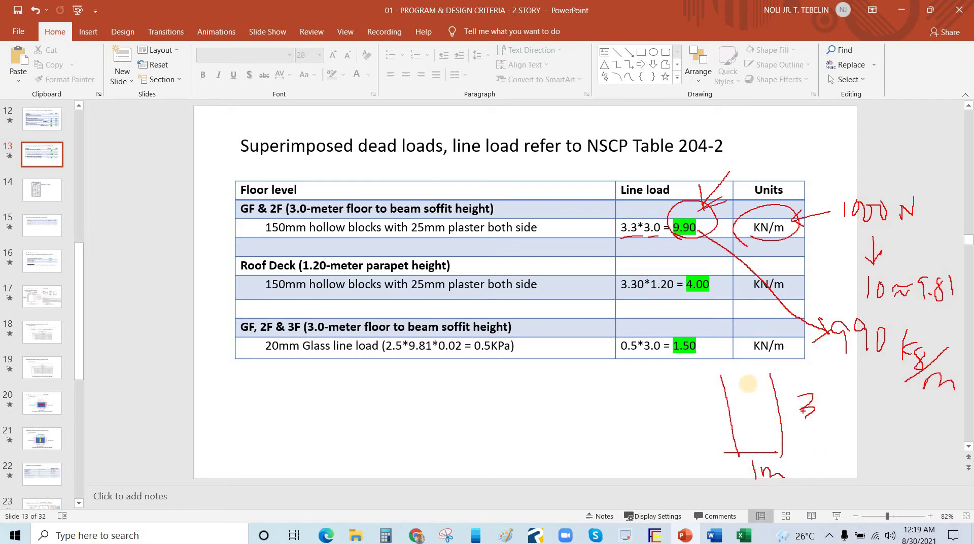
pyautogui.moveTo(719, 381)
pyautogui.mouseDown()
pyautogui.moveTo(771, 376)
pyautogui.moveTo(724, 401)
pyautogui.mouseUp()
pyautogui.moveTo(751, 383); pyautogui.dragTo(730, 422)
pyautogui.moveTo(771, 390)
pyautogui.mouseDown()
pyautogui.moveTo(729, 439)
pyautogui.moveTo(744, 459)
pyautogui.mouseUp()
pyautogui.moveTo(781, 436); pyautogui.dragTo(772, 451)
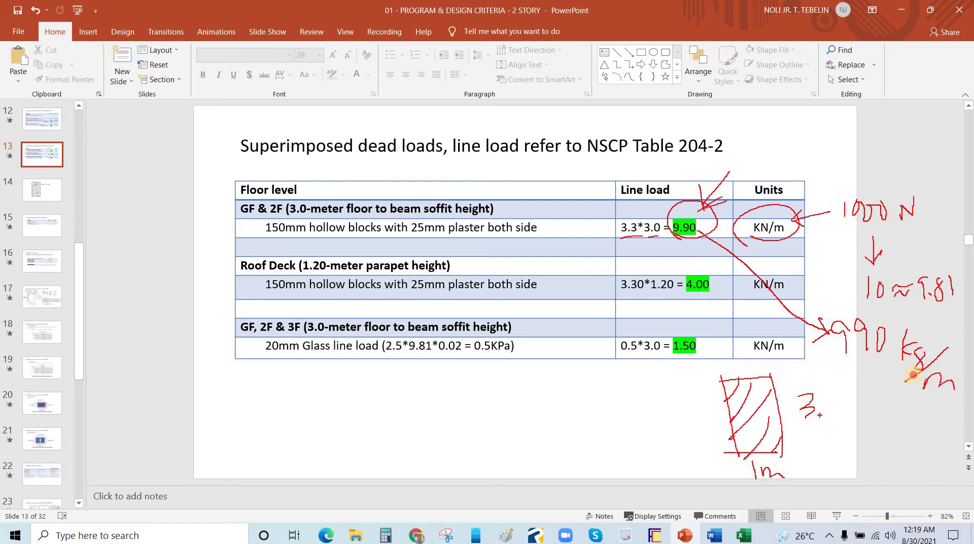
pyautogui.moveTo(840, 354)
pyautogui.mouseDown()
pyautogui.moveTo(904, 373)
pyautogui.moveTo(852, 299)
pyautogui.moveTo(838, 362)
pyautogui.mouseUp()
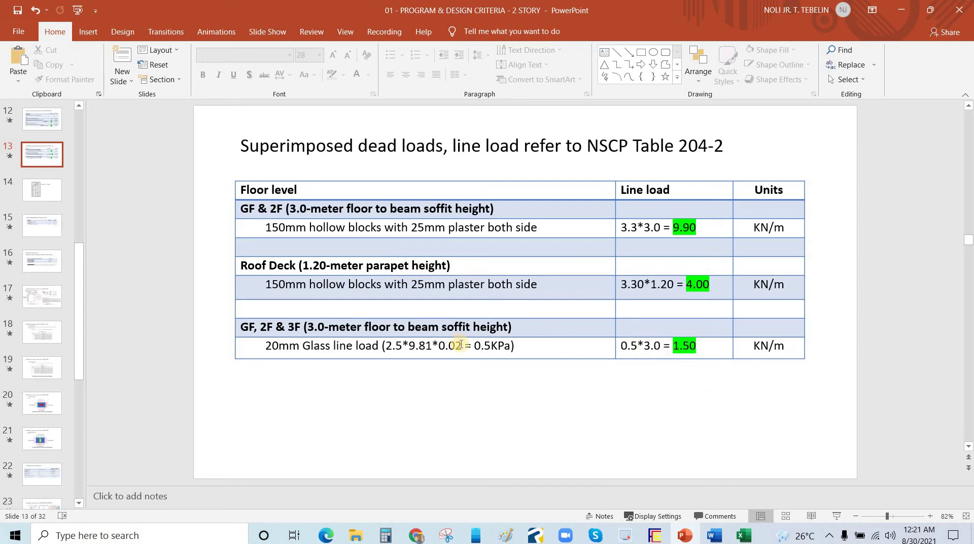
# Step: Delete the "GF, 2F & 3F" heading row and the 20mm glass line load row from the table, and switch to FrameCE
pyautogui.click(236, 322)
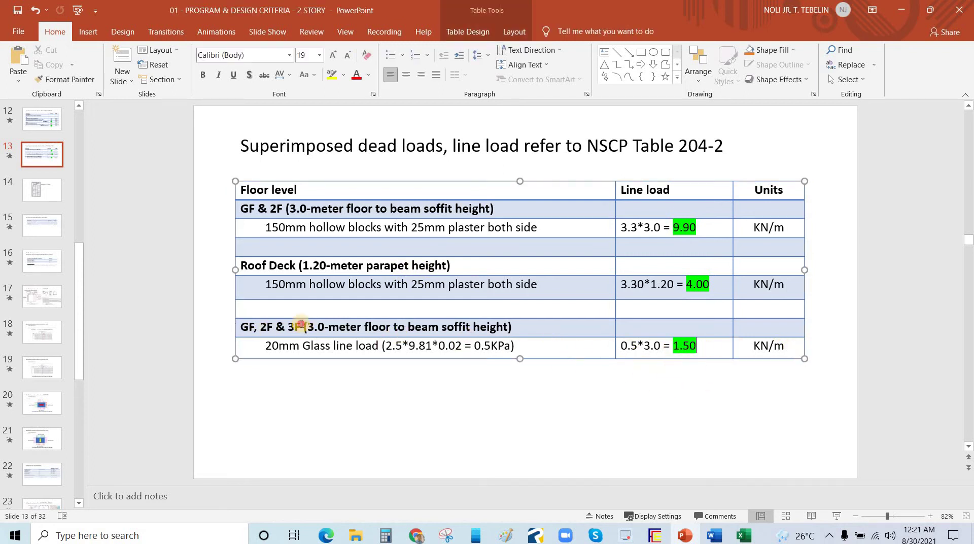
pyautogui.moveTo(302, 331); pyautogui.dragTo(303, 339)
pyautogui.rightClick(303, 333)
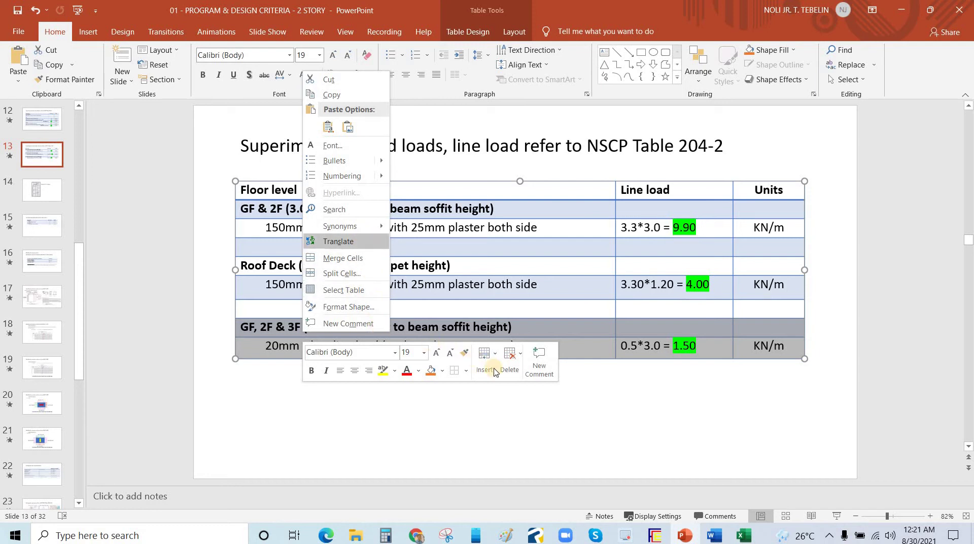
pyautogui.click(509, 359)
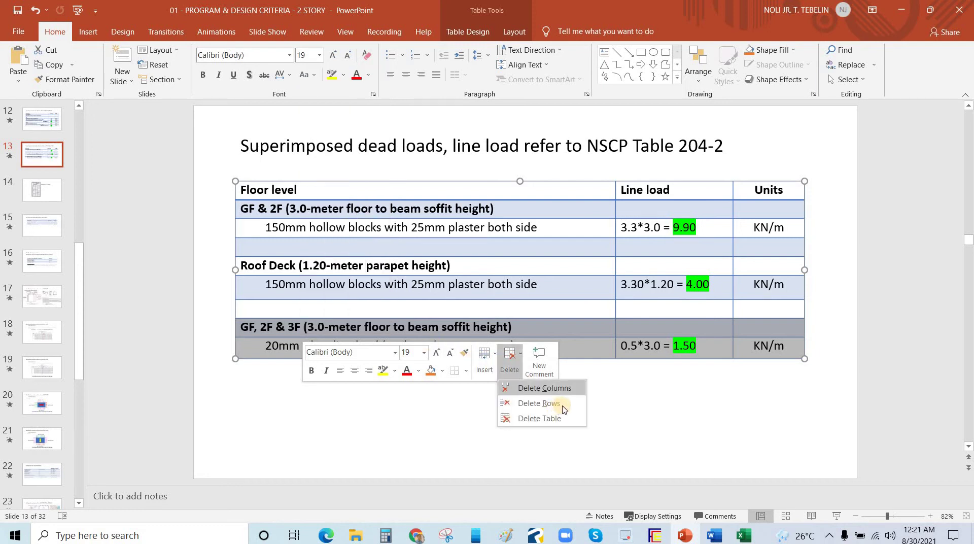
pyautogui.click(539, 403)
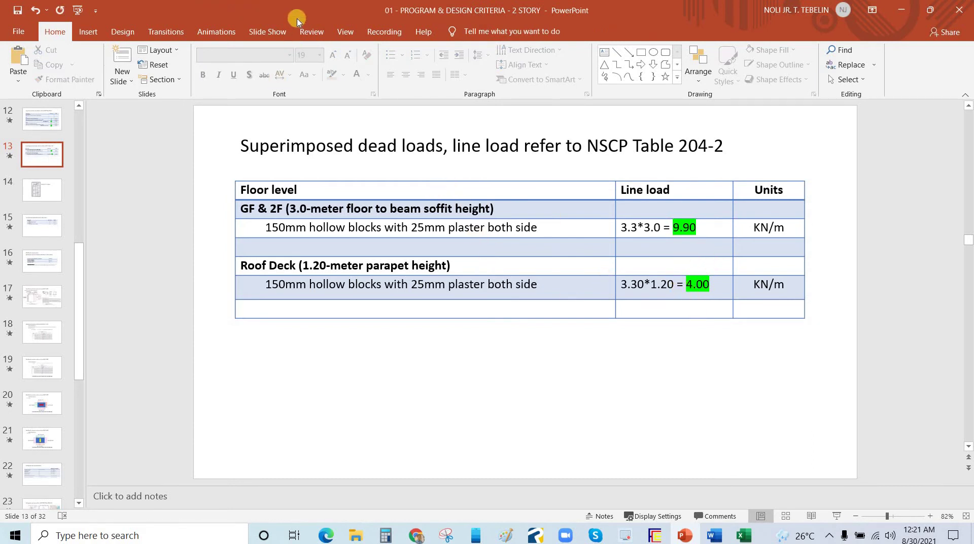
pyautogui.press('super+shift+Right')
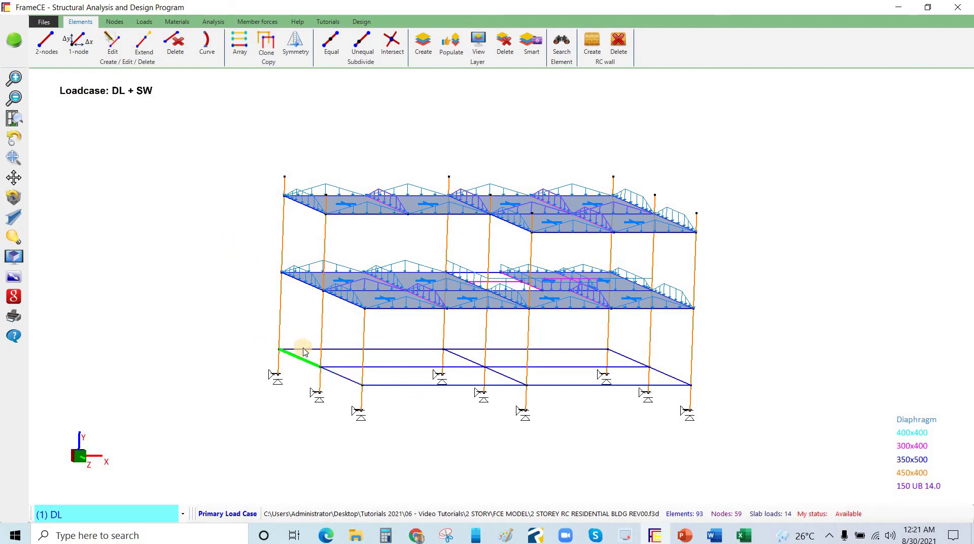
# Step: Select the perimeter beams of the lowest beam level
pyautogui.click(434, 350)
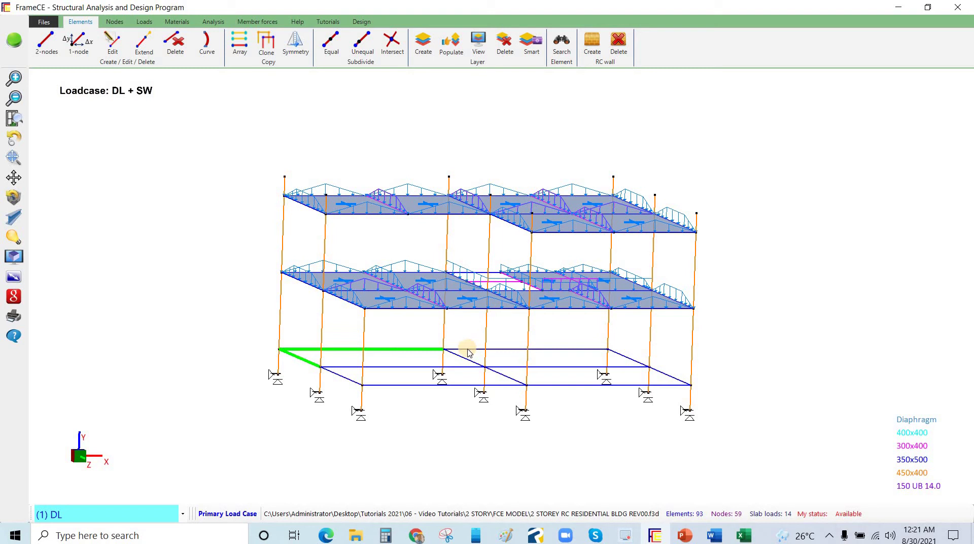
pyautogui.click(558, 350)
pyautogui.click(673, 380)
pyautogui.click(499, 388)
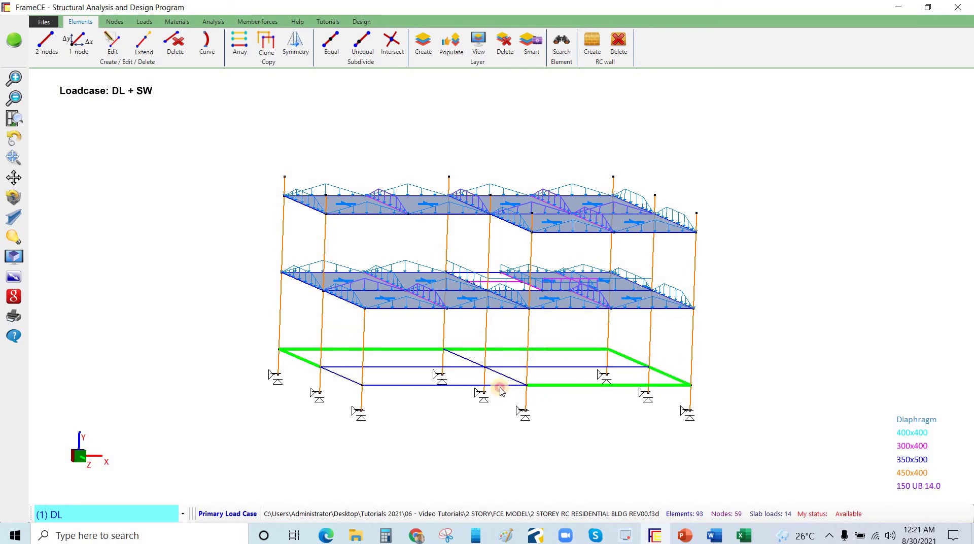
pyautogui.click(366, 386)
pyautogui.click(354, 381)
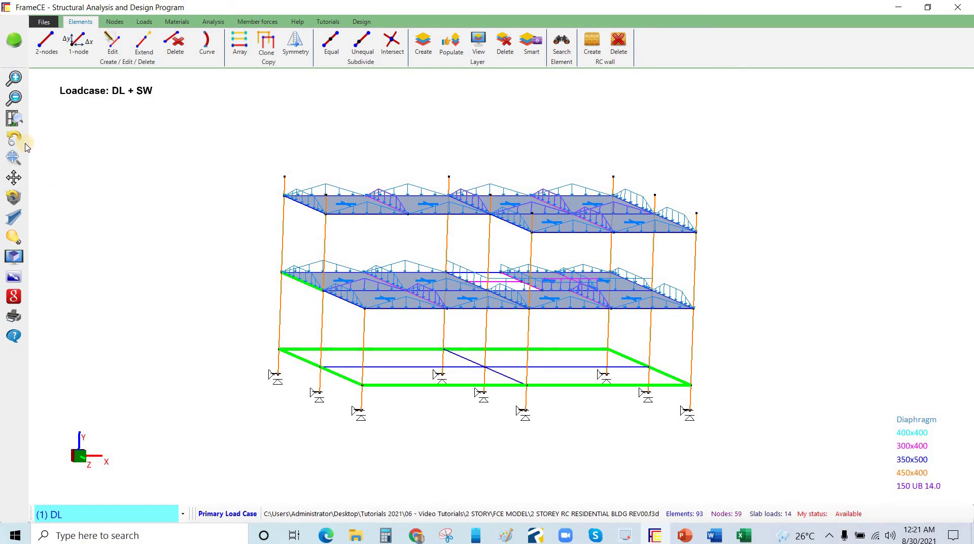
# Step: Hide the Level 3 layer
pyautogui.moveTo(153, 151); pyautogui.dragTo(213, 107)
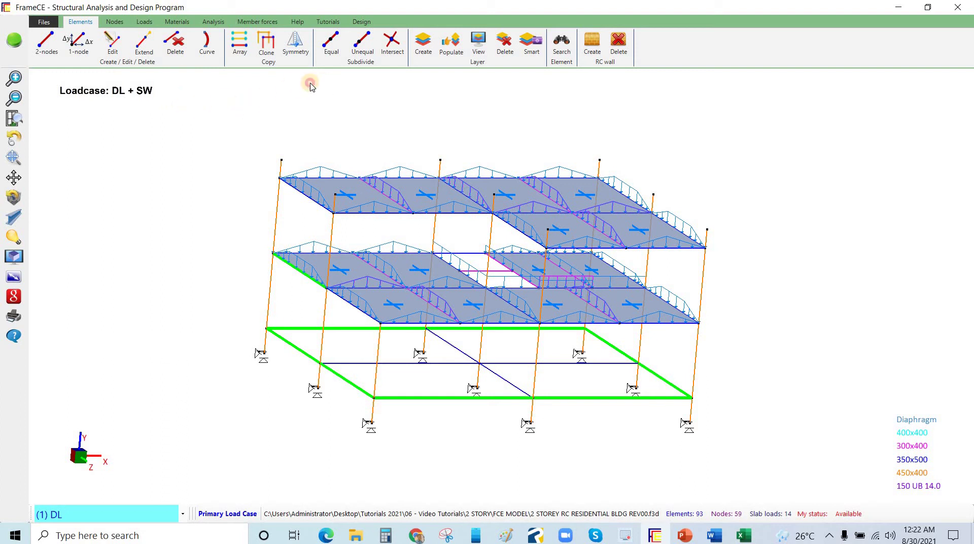
pyautogui.click(480, 51)
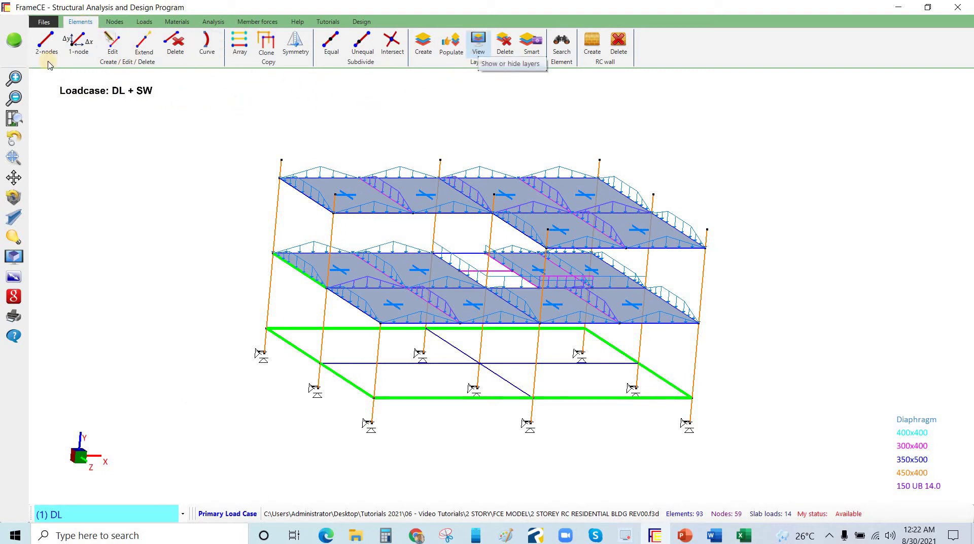
pyautogui.click(31, 65)
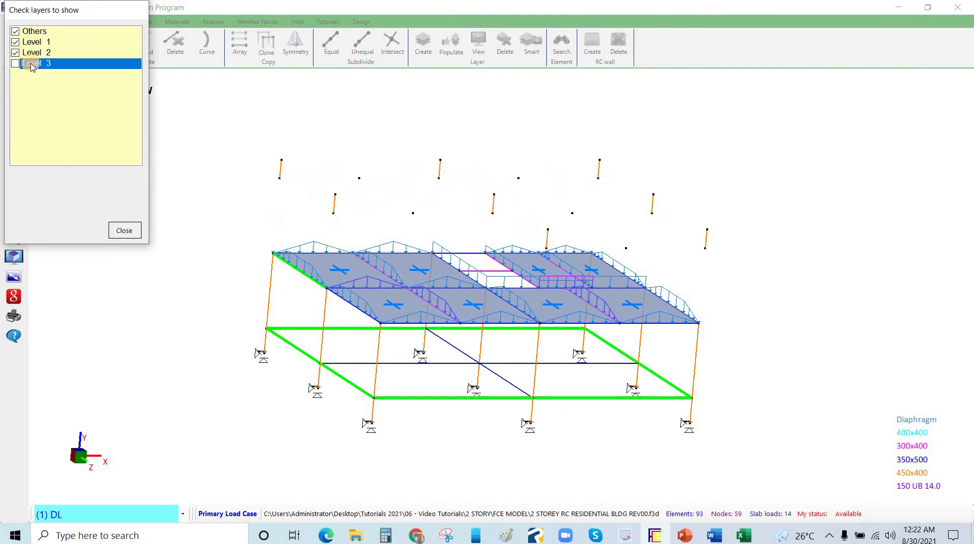
pyautogui.click(129, 231)
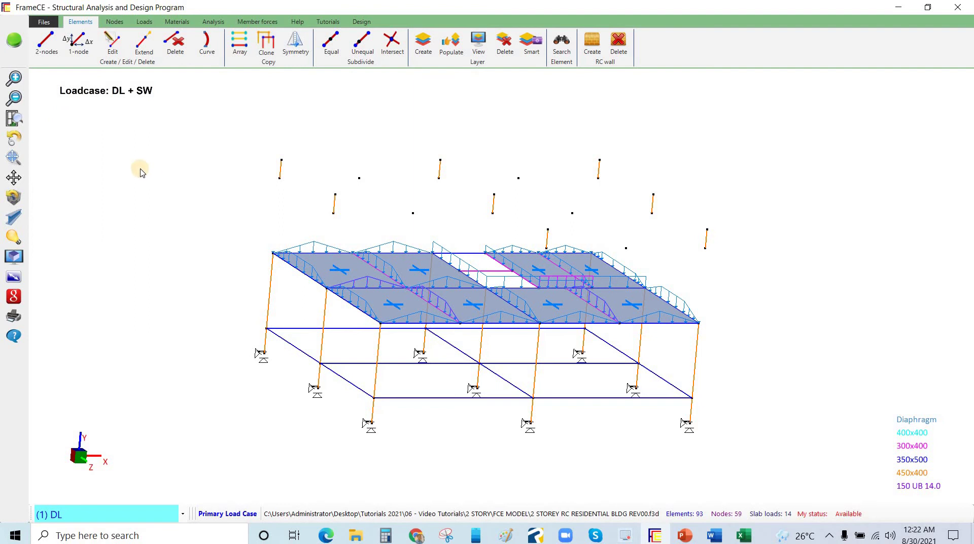
# Step: Turn off the display of slabs and slab load graphics
pyautogui.click(14, 238)
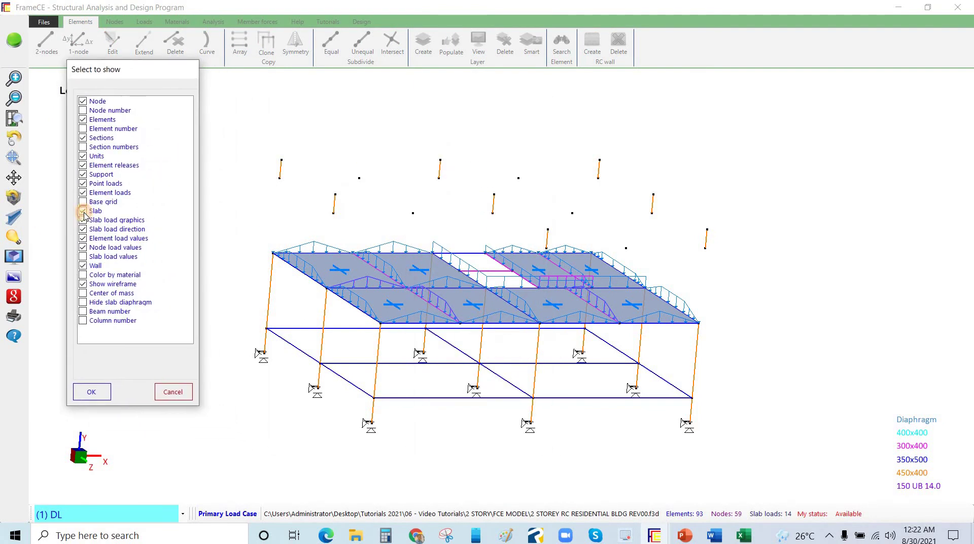
pyautogui.click(83, 210)
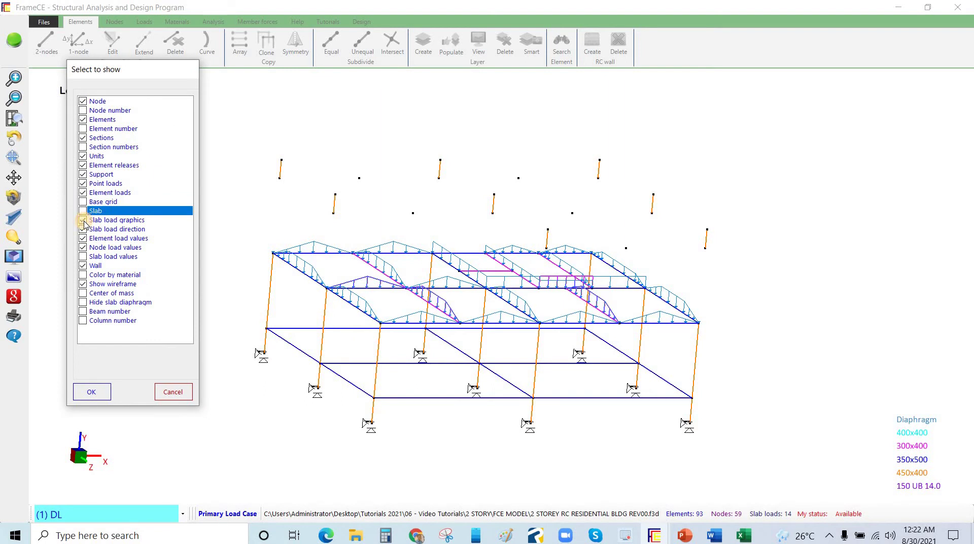
pyautogui.click(83, 220)
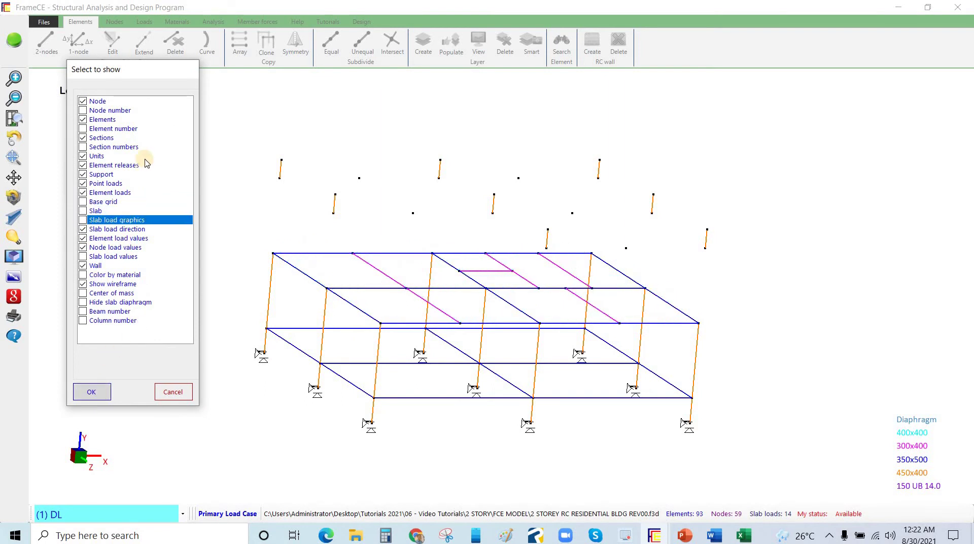
pyautogui.click(92, 392)
# Step: Select the Level 2 perimeter beams around the L-shaped area, excluding the front corner bay, including the two inner edges beside that bay
pyautogui.click(13, 138)
pyautogui.moveTo(97, 193); pyautogui.dragTo(322, 226)
pyautogui.click(341, 244)
pyautogui.click(365, 278)
pyautogui.click(511, 302)
pyautogui.click(502, 362)
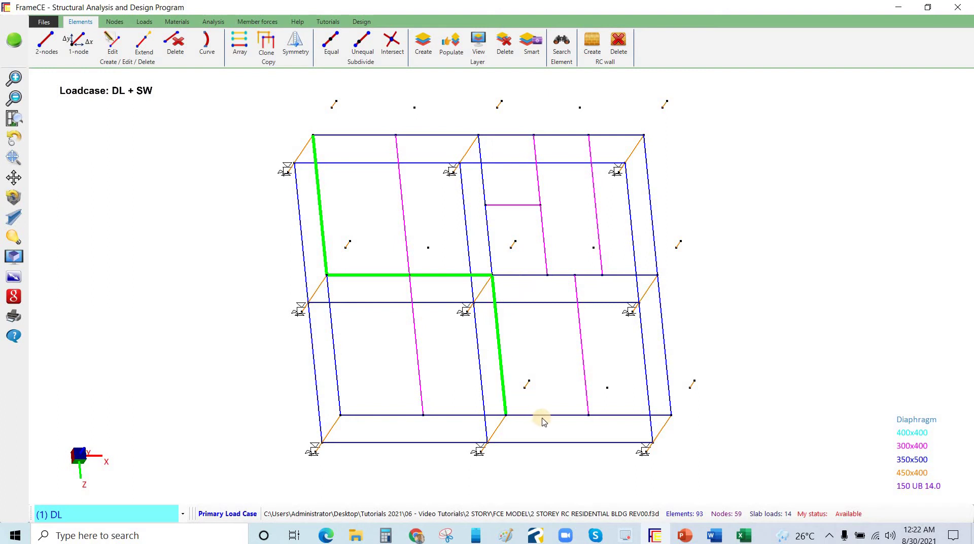
pyautogui.click(545, 415)
pyautogui.click(624, 415)
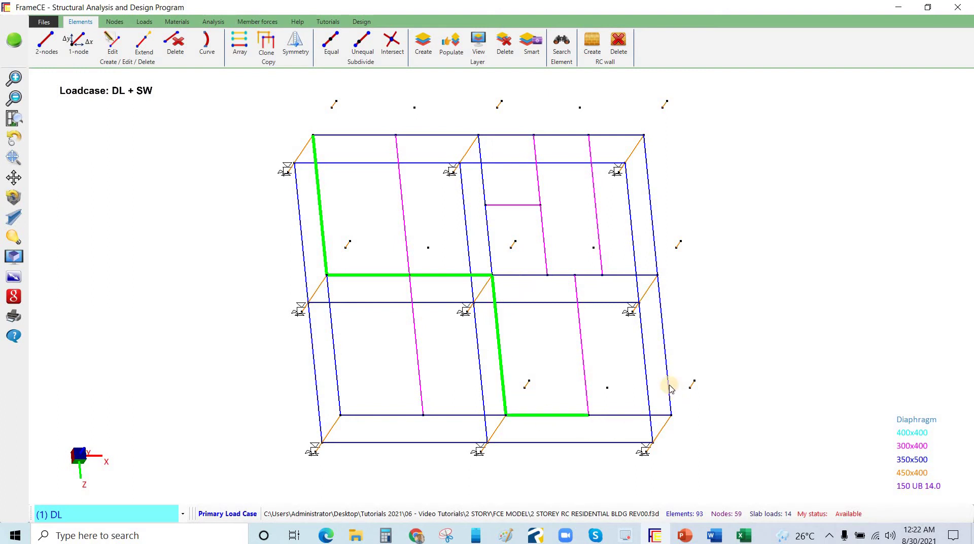
pyautogui.click(656, 254)
pyautogui.click(624, 135)
pyautogui.click(551, 142)
pyautogui.click(517, 134)
pyautogui.click(452, 135)
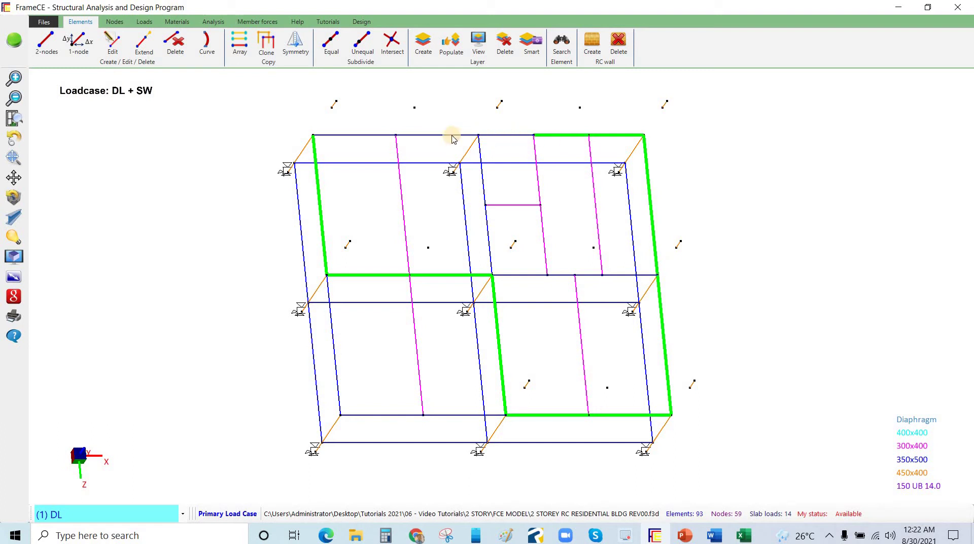
pyautogui.click(354, 135)
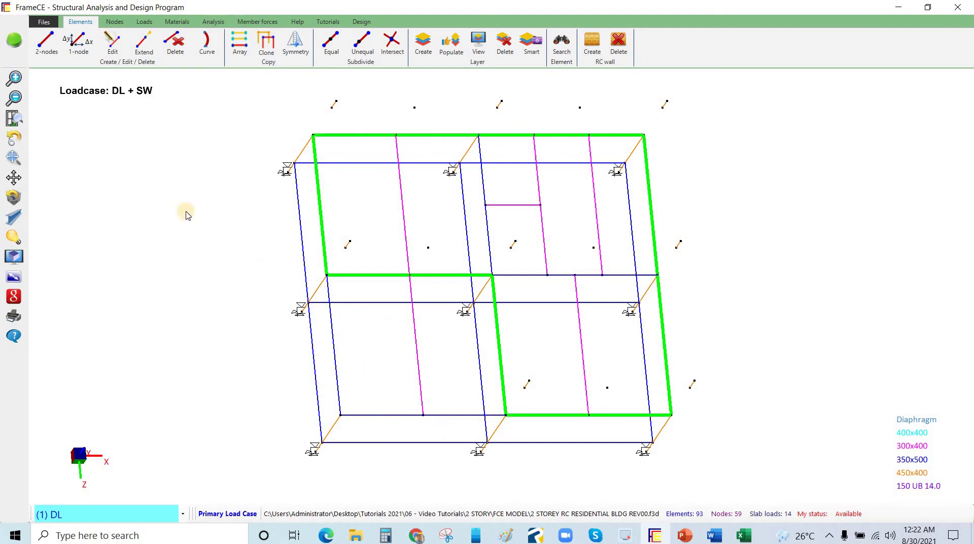
# Step: Add the lowest-level perimeter beams around the matching L-shaped outline to the selection, including the two inner edges beside the front corner bay
pyautogui.click(348, 164)
pyautogui.click(511, 164)
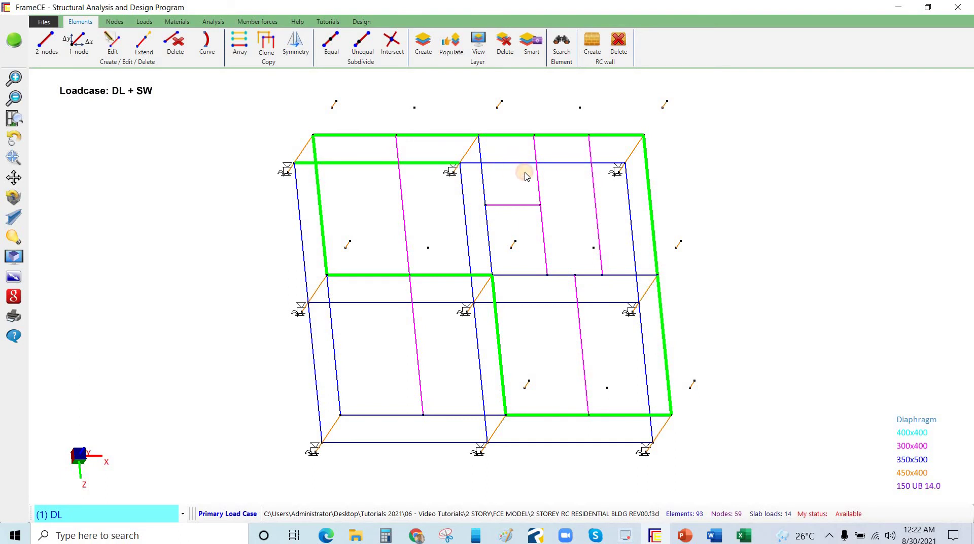
pyautogui.click(629, 208)
pyautogui.click(643, 375)
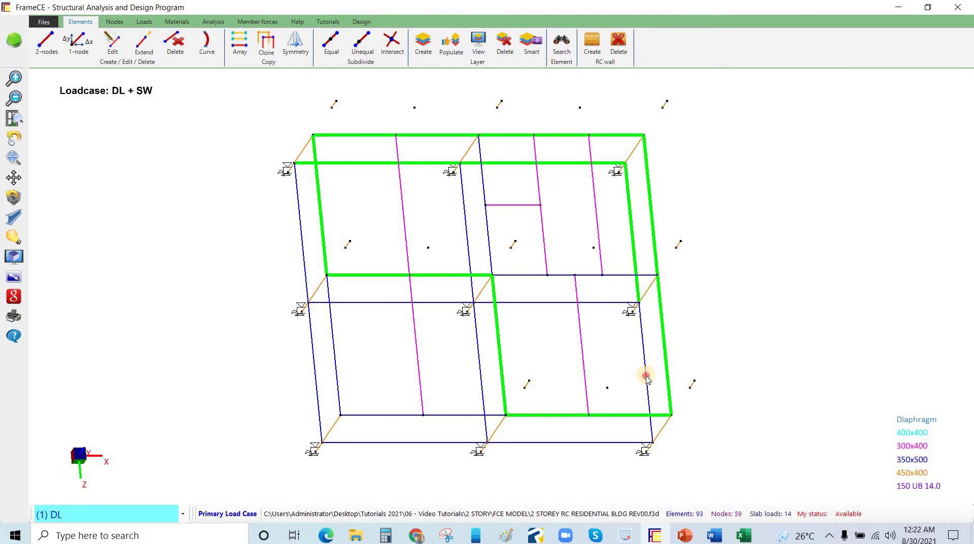
pyautogui.click(568, 443)
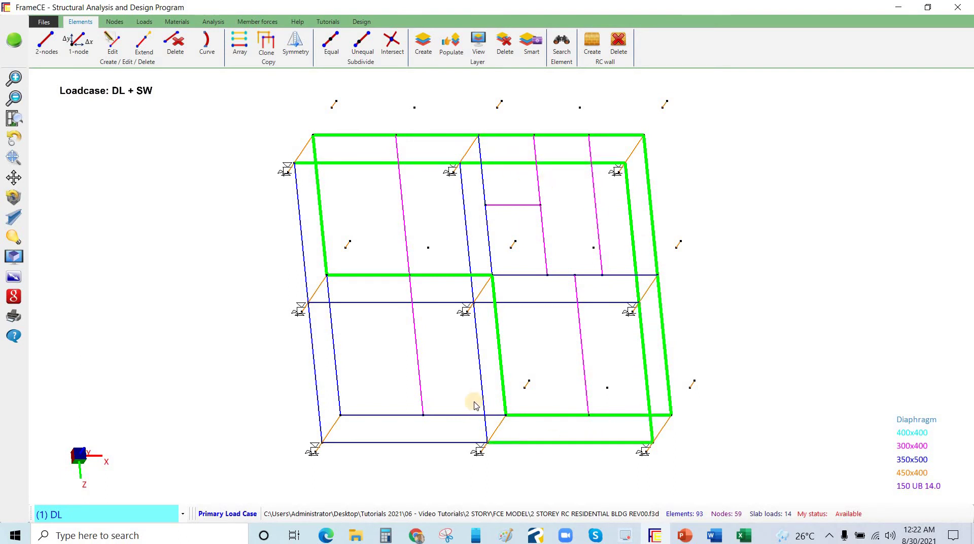
pyautogui.click(449, 305)
pyautogui.click(305, 302)
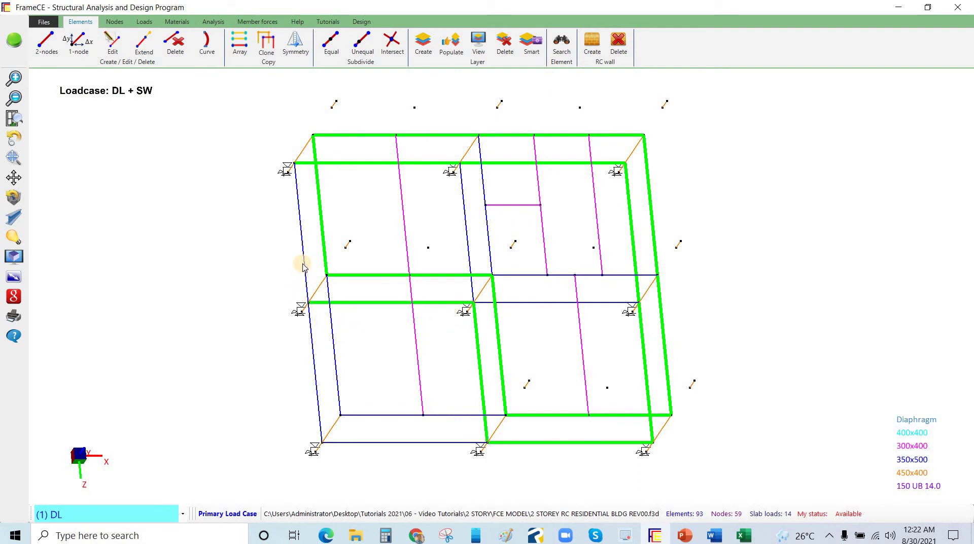
pyautogui.click(303, 266)
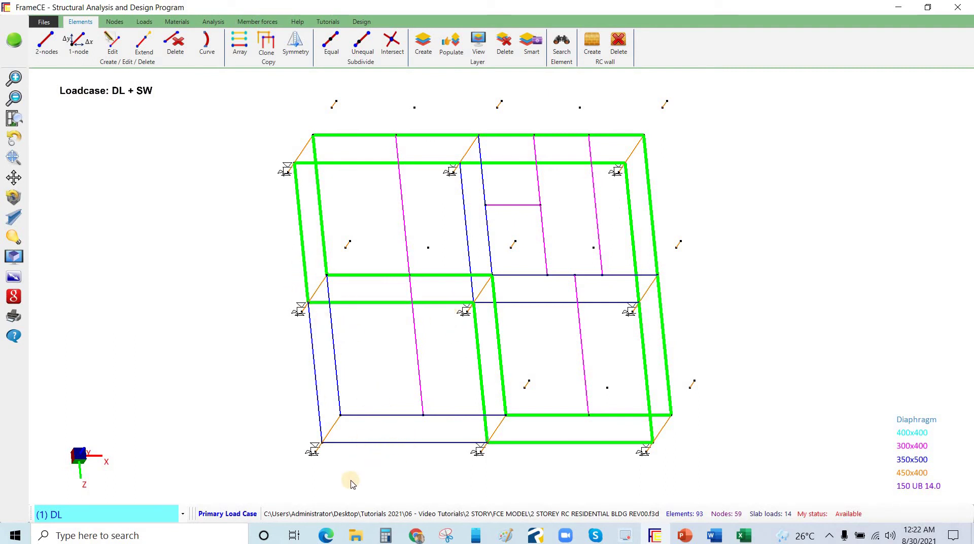
# Step: Apply a global Y-axis line load of -9.9 at both nodes to the selected beams on both levels in load case 1 (DL)
pyautogui.click(14, 137)
pyautogui.moveTo(352, 424); pyautogui.dragTo(440, 417)
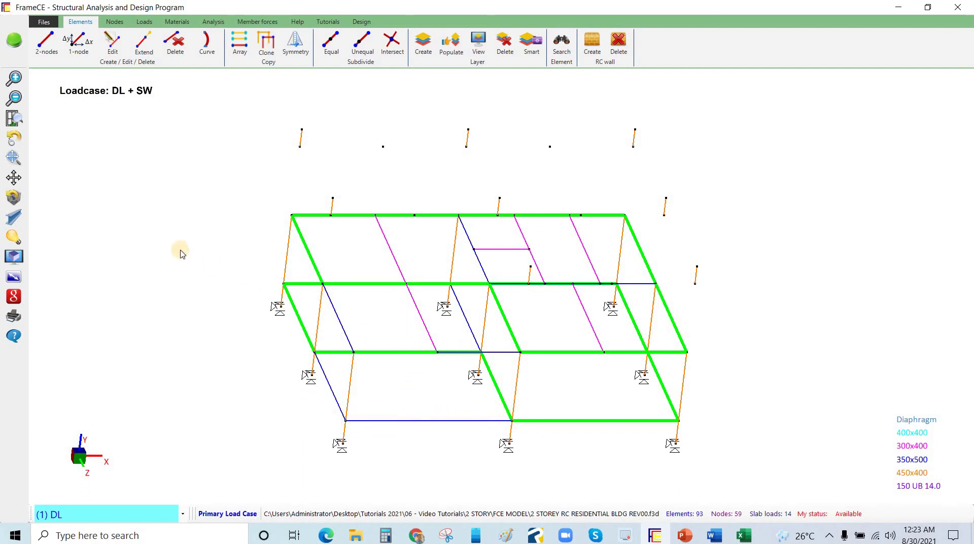
pyautogui.click(14, 137)
pyautogui.moveTo(265, 330); pyautogui.dragTo(332, 311)
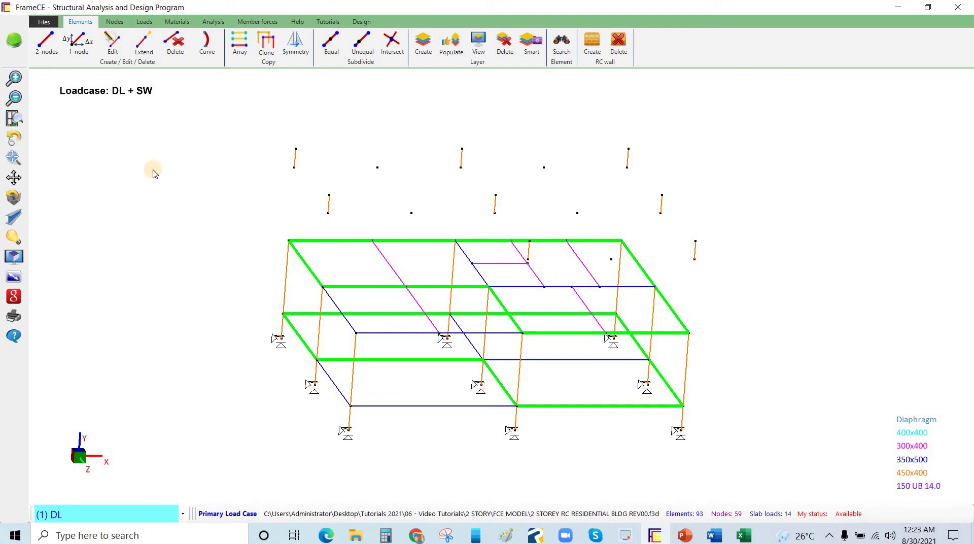
pyautogui.click(148, 24)
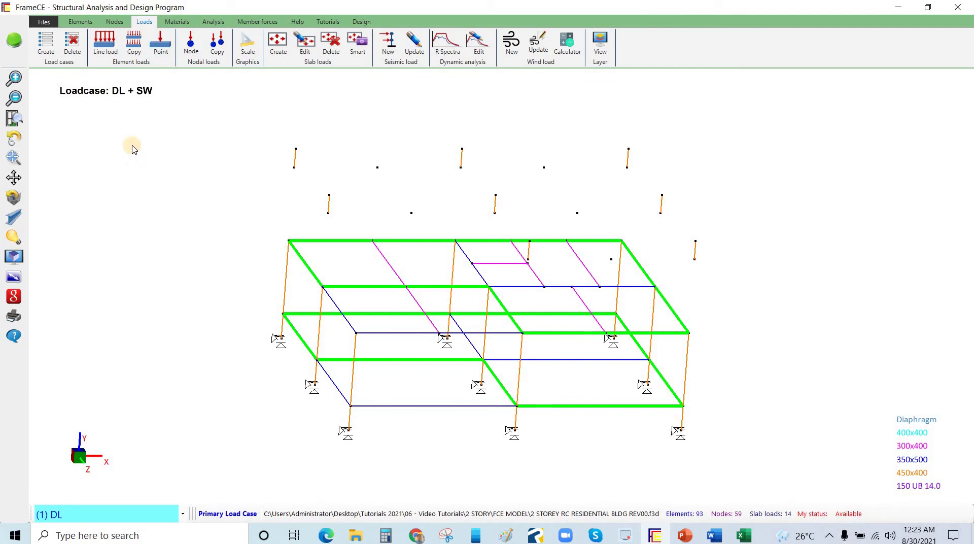
pyautogui.click(105, 50)
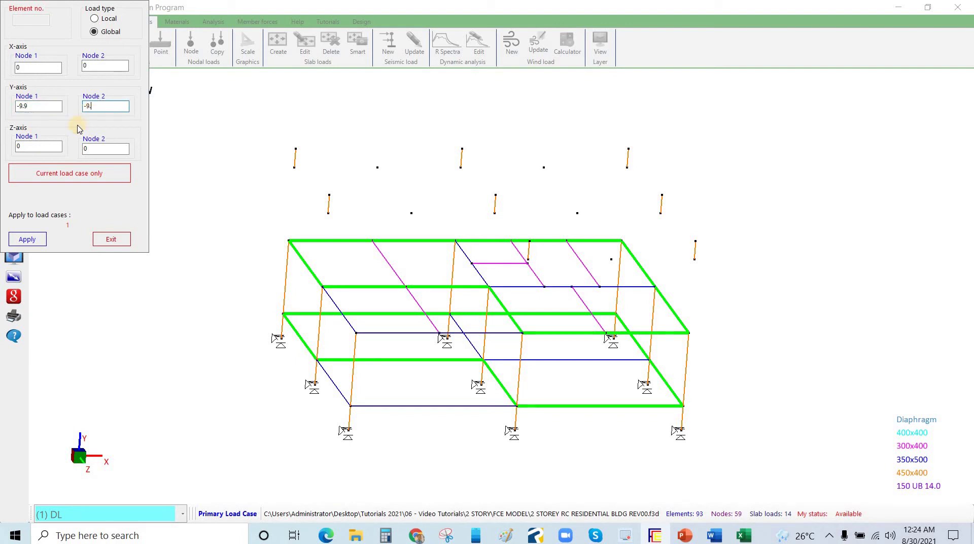
pyautogui.click(35, 238)
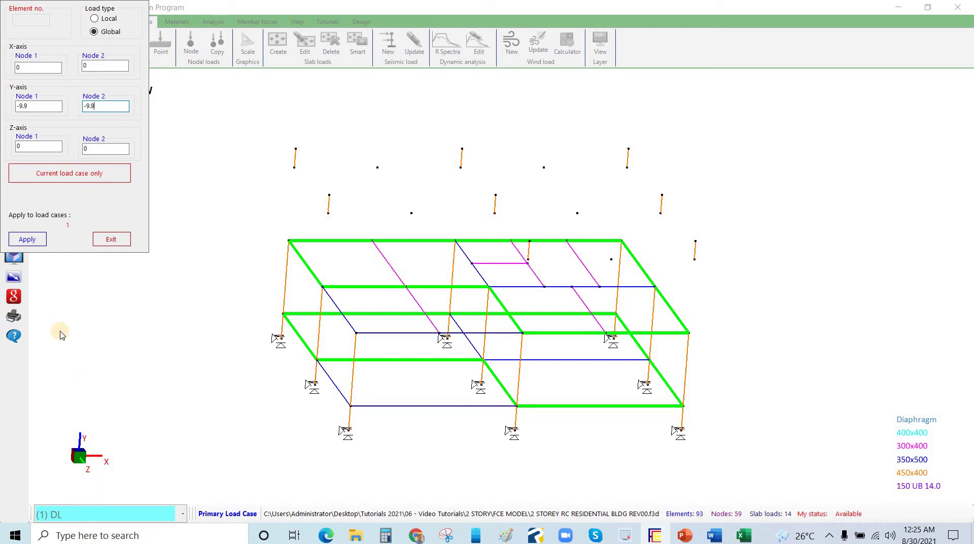
# Step: Clear the applied line loads from all displayed members in load case 1 (DL), setting the global Y-axis values to 0 at both nodes
pyautogui.click(40, 241)
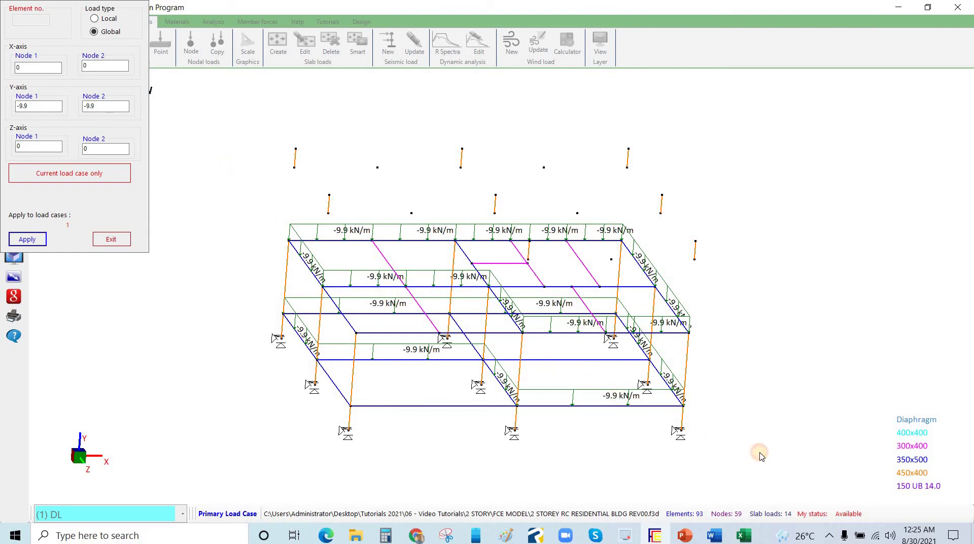
pyautogui.moveTo(228, 162); pyautogui.dragTo(759, 452)
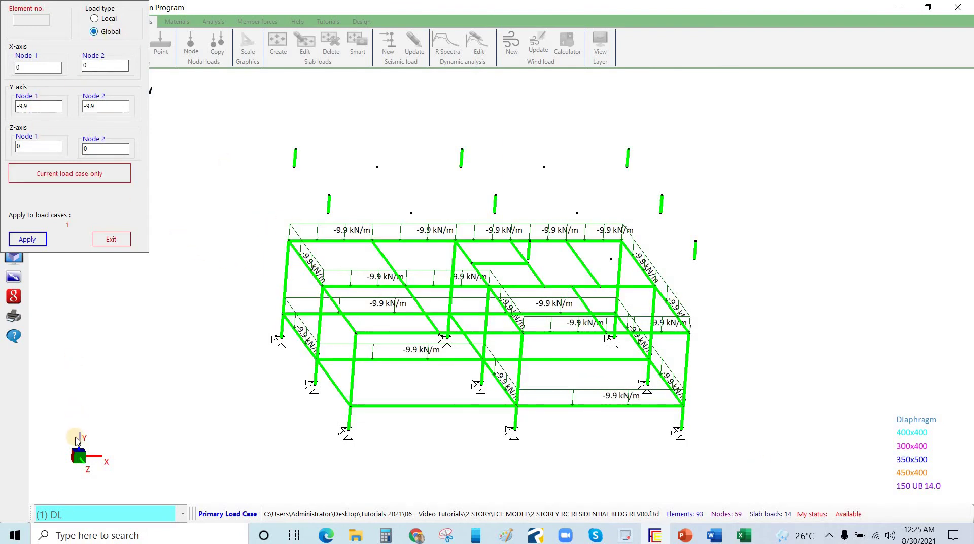
pyautogui.doubleClick(22, 106)
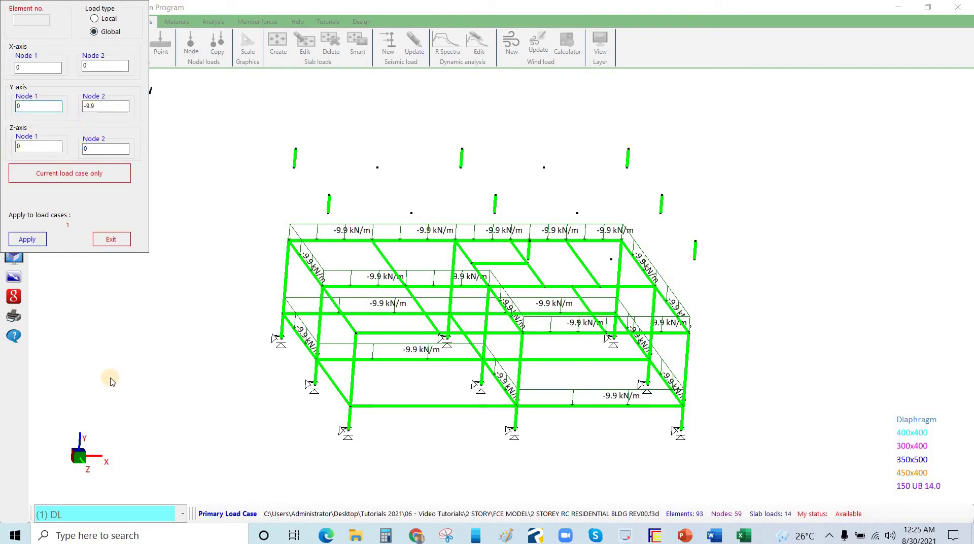
pyautogui.press('Tab')
pyautogui.write('0')
pyautogui.click(35, 242)
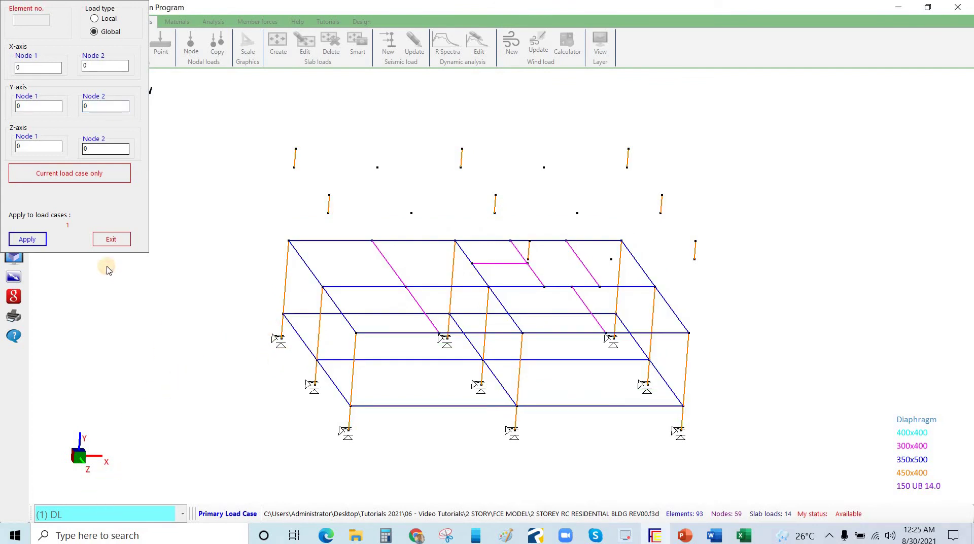
pyautogui.click(113, 241)
# Step: Switch the active load case to (2) SDL
pyautogui.click(93, 515)
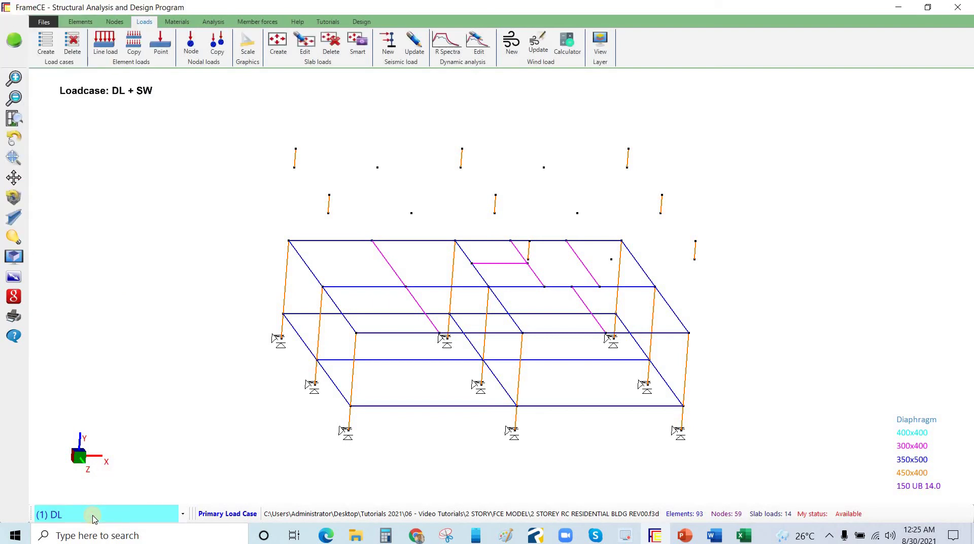
pyautogui.click(94, 515)
pyautogui.click(90, 484)
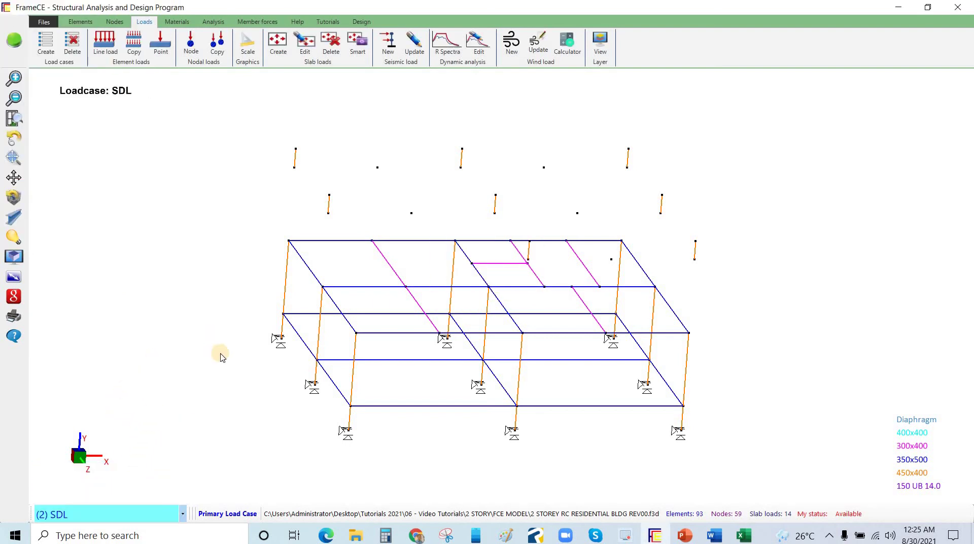
pyautogui.click(103, 508)
pyautogui.click(95, 485)
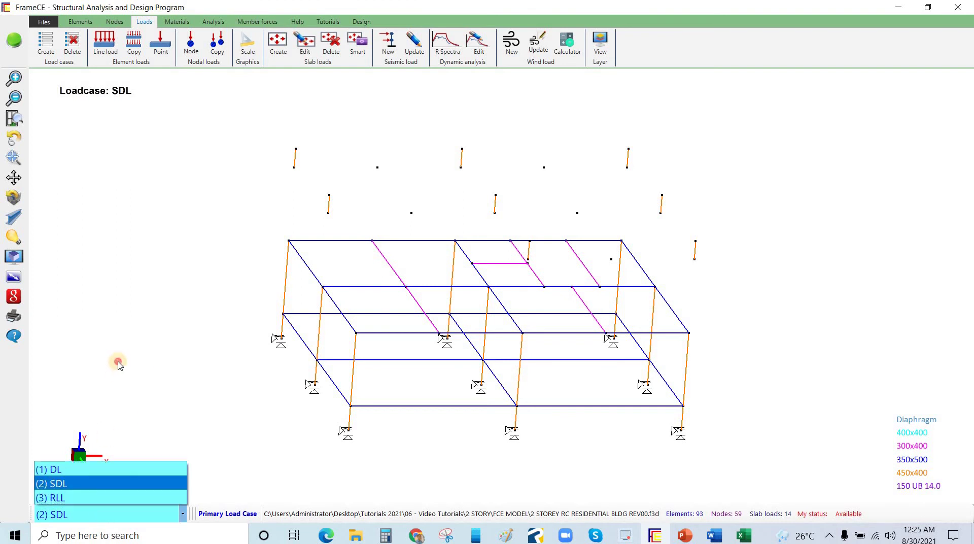
# Step: Select the Level 2 perimeter beams around the L-shaped outline, excluding the front corner bay but including the two inner edges beside it
pyautogui.click(328, 242)
pyautogui.click(398, 242)
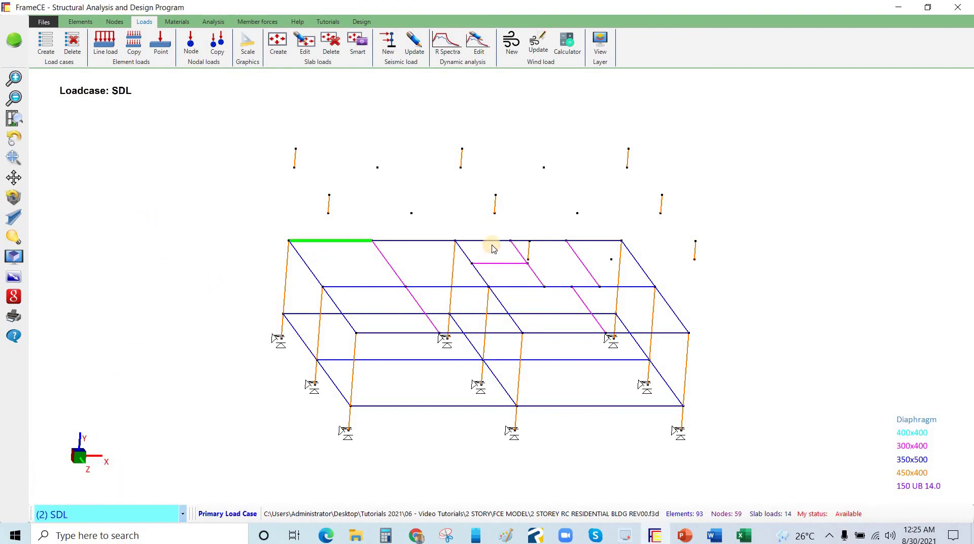
pyautogui.click(546, 243)
pyautogui.click(584, 242)
pyautogui.click(633, 260)
pyautogui.click(677, 321)
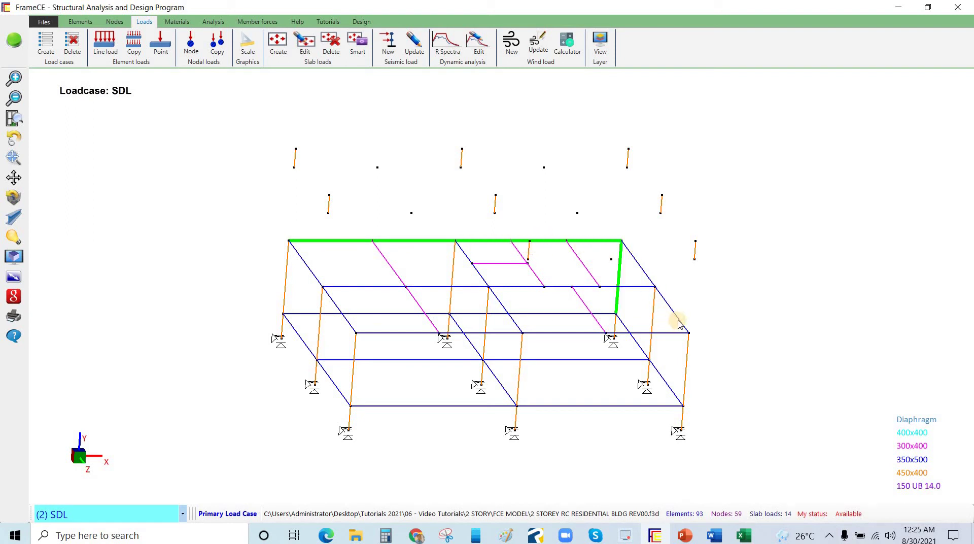
pyautogui.click(665, 333)
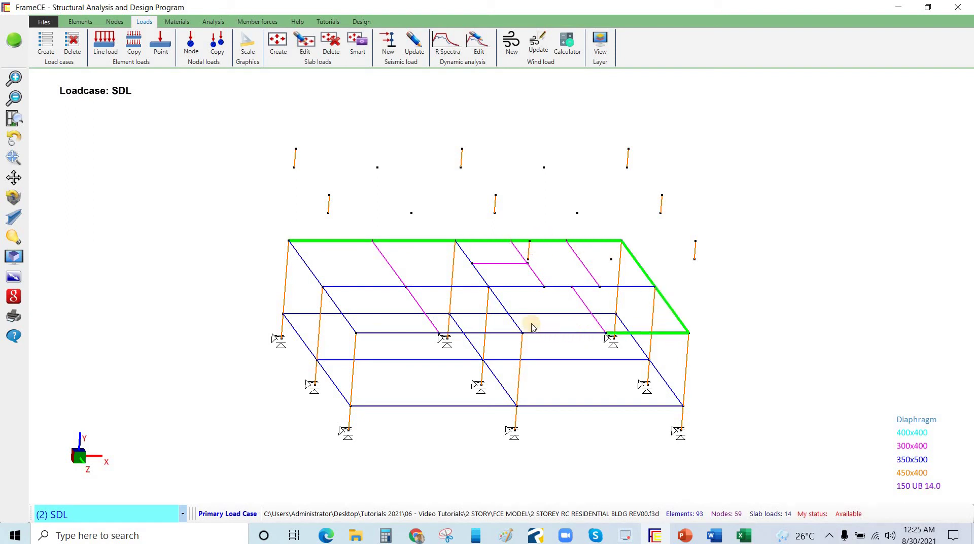
pyautogui.click(478, 287)
pyautogui.click(430, 285)
pyautogui.click(386, 285)
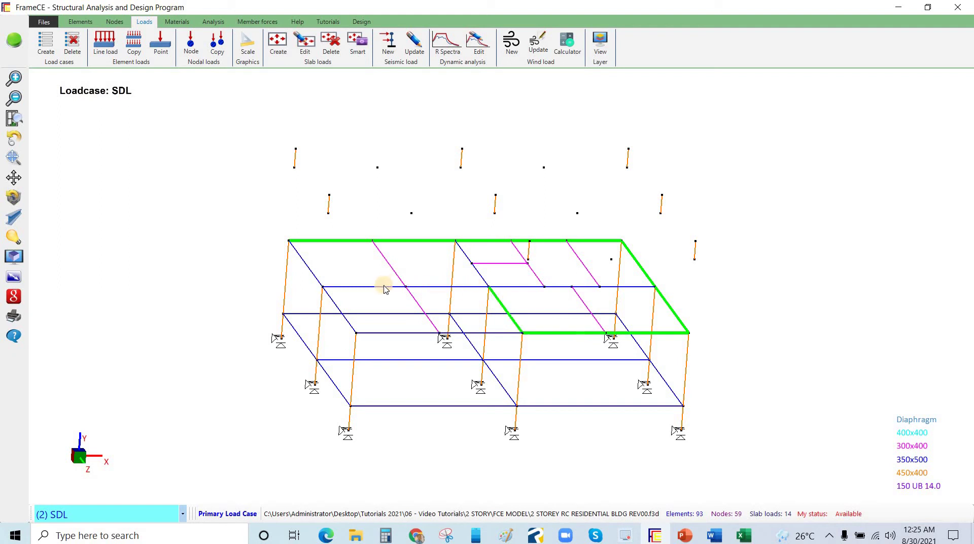
pyautogui.click(319, 282)
pyautogui.click(308, 269)
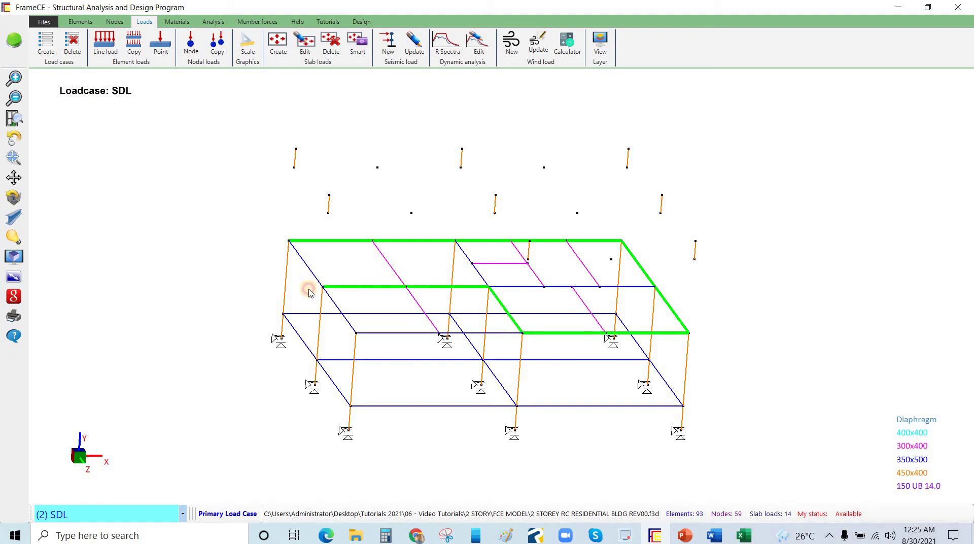
# Step: Extend the selection to the matching L-shaped perimeter beams at the lowest level, including the two inner edges beside the front corner bay
pyautogui.click(303, 337)
pyautogui.click(326, 359)
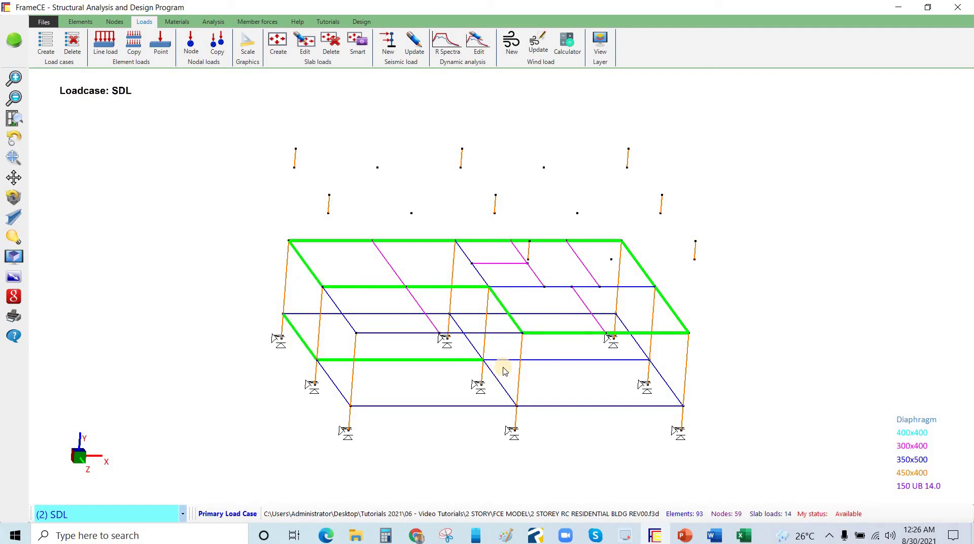
pyautogui.click(501, 384)
pyautogui.click(552, 407)
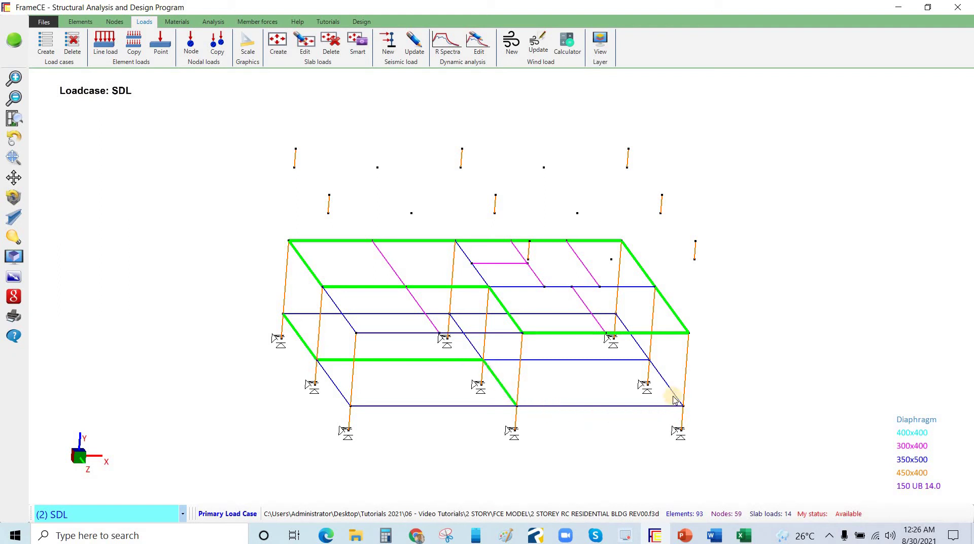
pyautogui.click(654, 361)
pyautogui.click(609, 313)
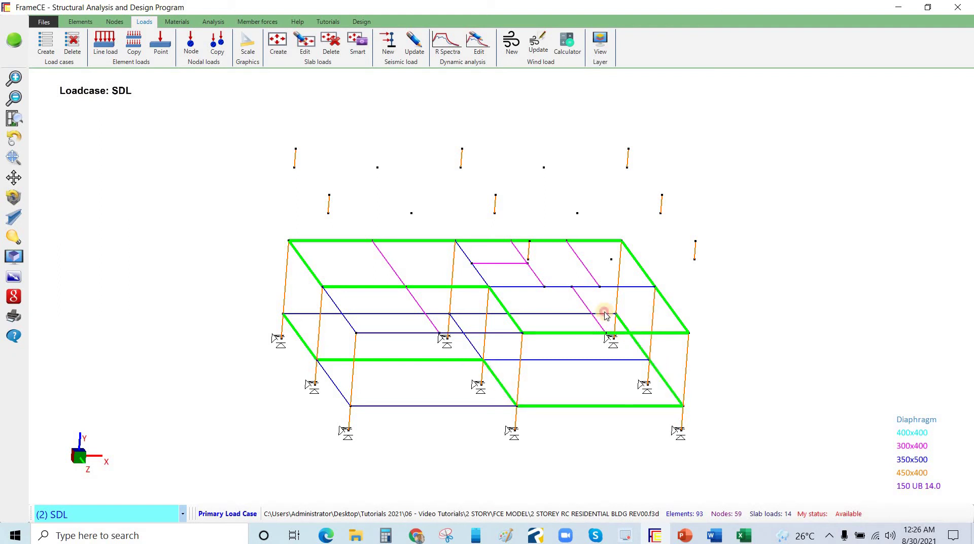
pyautogui.click(413, 314)
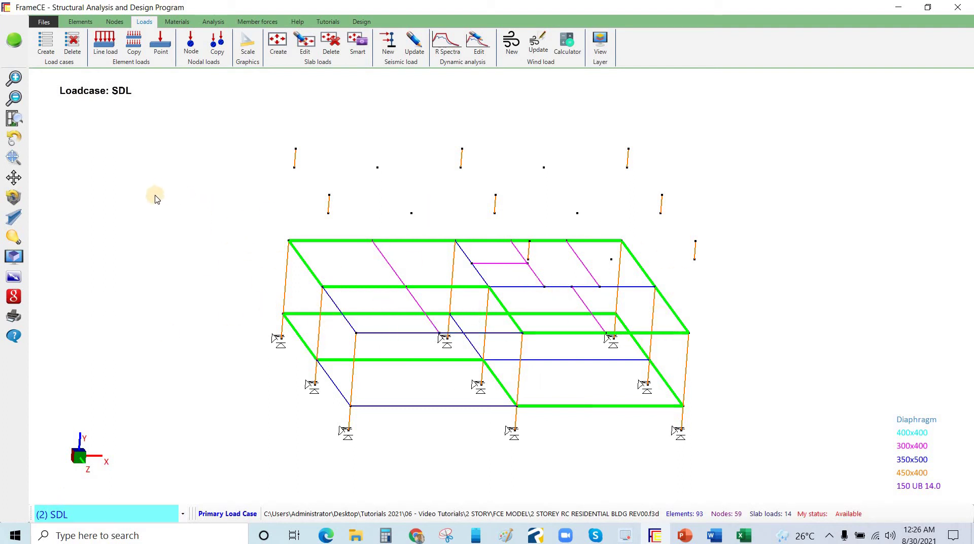
# Step: Apply a global Y-axis line load of -9.9 at both nodes to the selected beams on both levels in load case 2 (SDL)
pyautogui.click(107, 49)
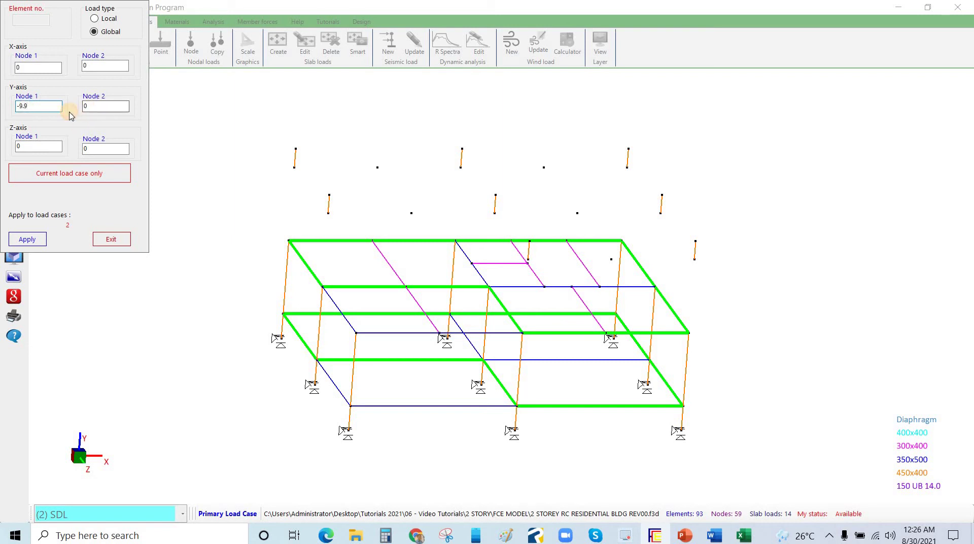
pyautogui.click(26, 239)
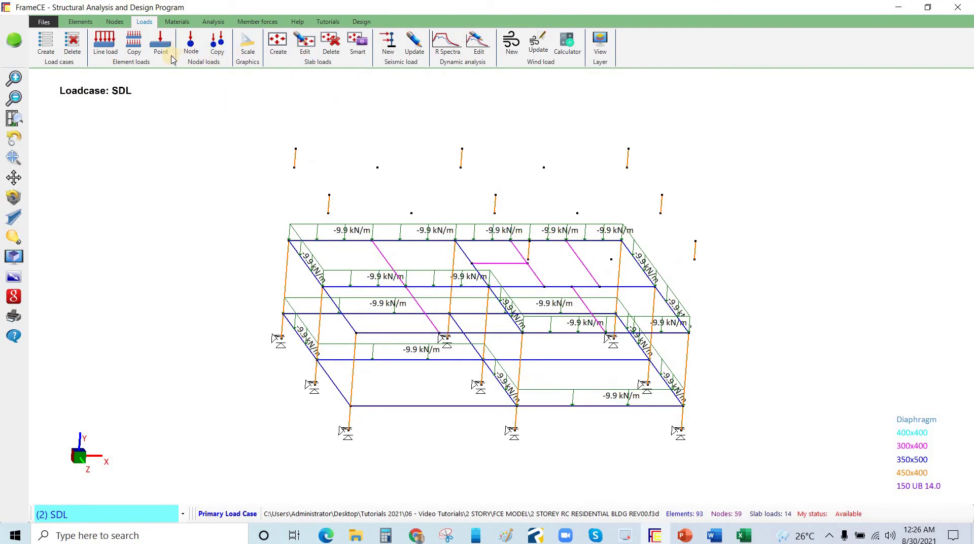
# Step: Show the Level 3 layer and hide the Level 1 and Level 2 layers, keeping Others displayed
pyautogui.click(81, 22)
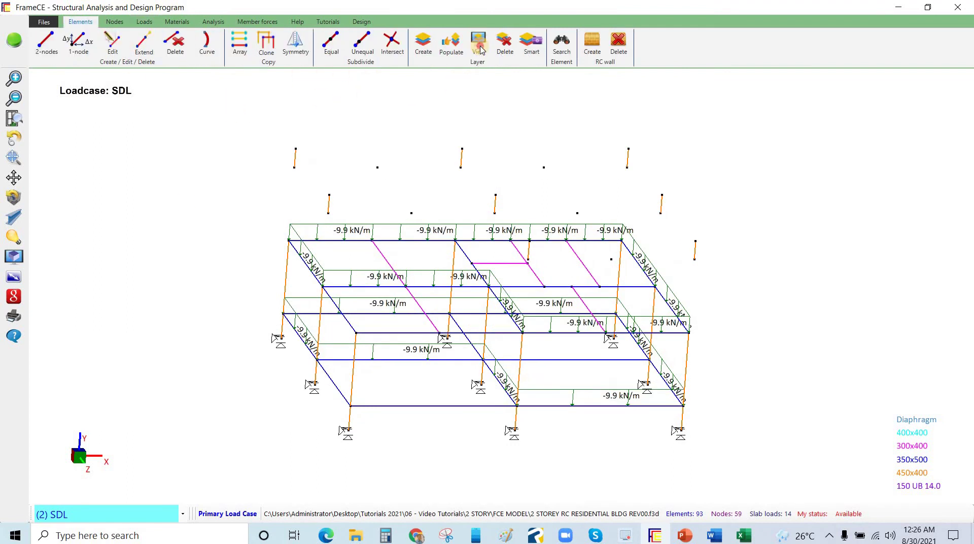
pyautogui.click(478, 43)
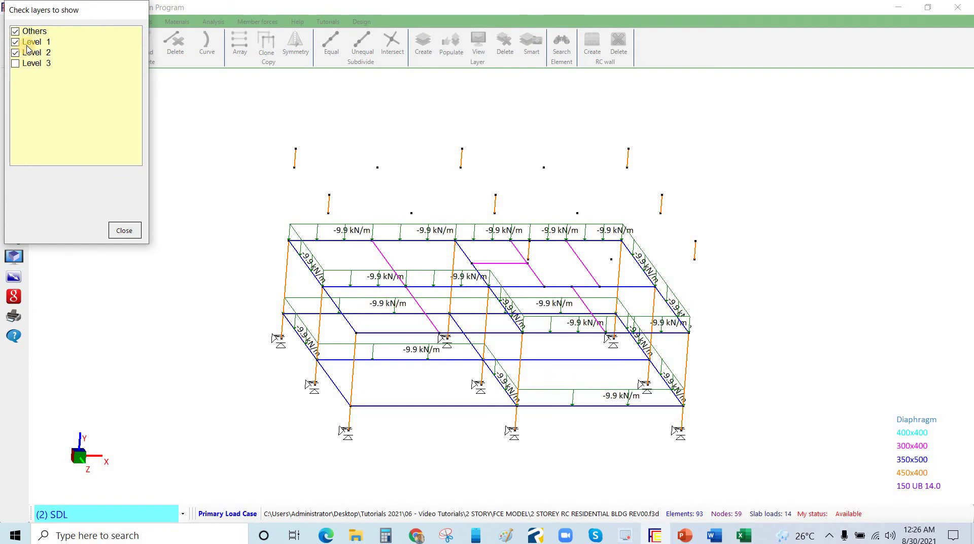
pyautogui.click(15, 63)
pyautogui.click(16, 52)
pyautogui.click(15, 41)
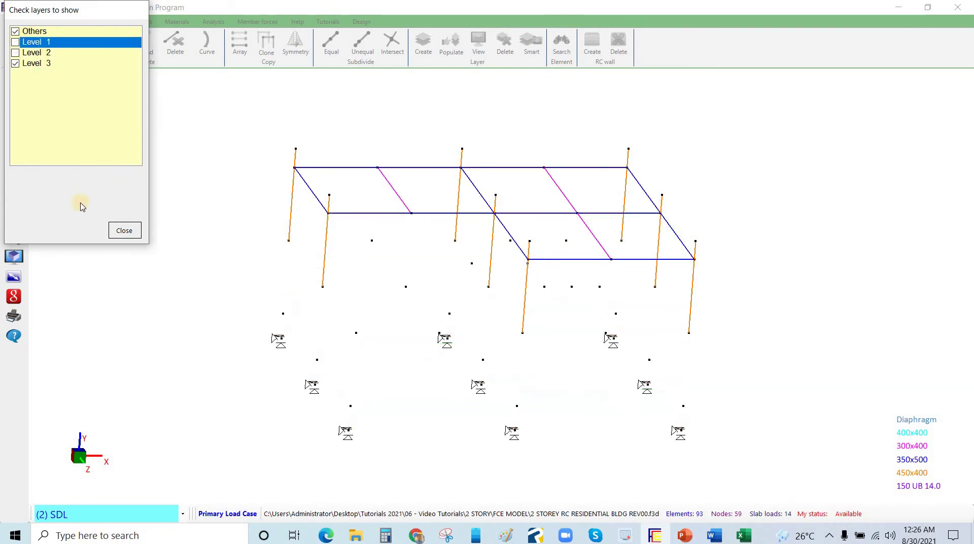
pyautogui.click(125, 231)
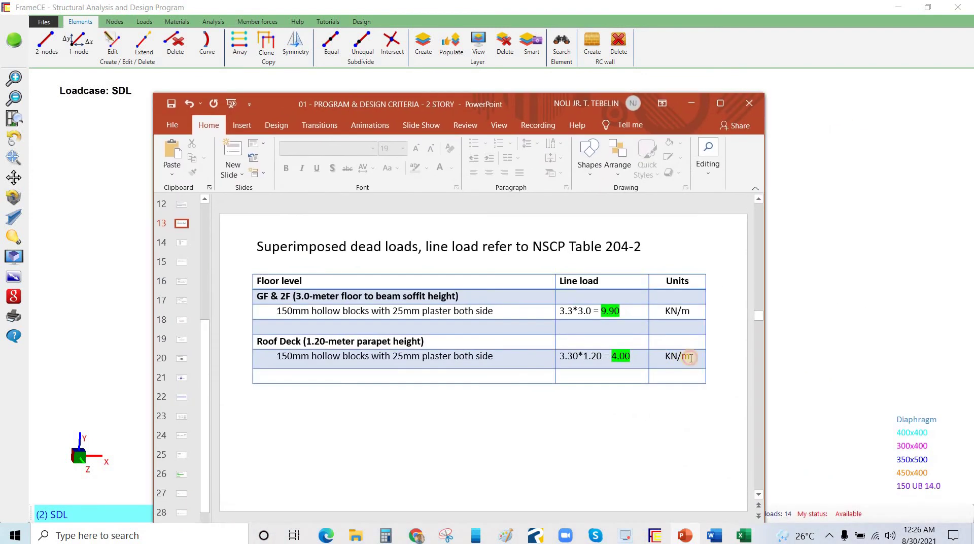
# Step: Check the roof deck parapet line load in the superimposed dead load table of the PowerPoint design criteria
pyautogui.doubleClick(671, 358)
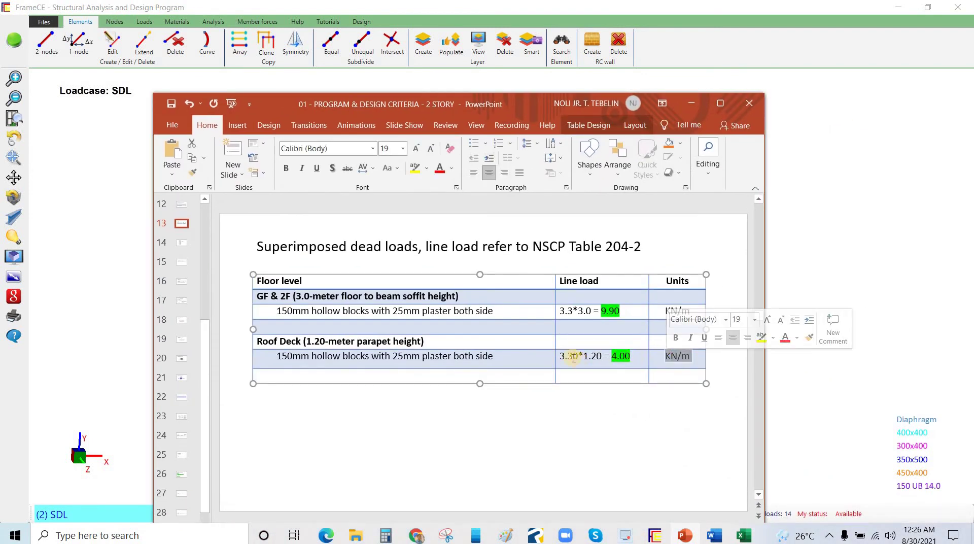
pyautogui.click(608, 358)
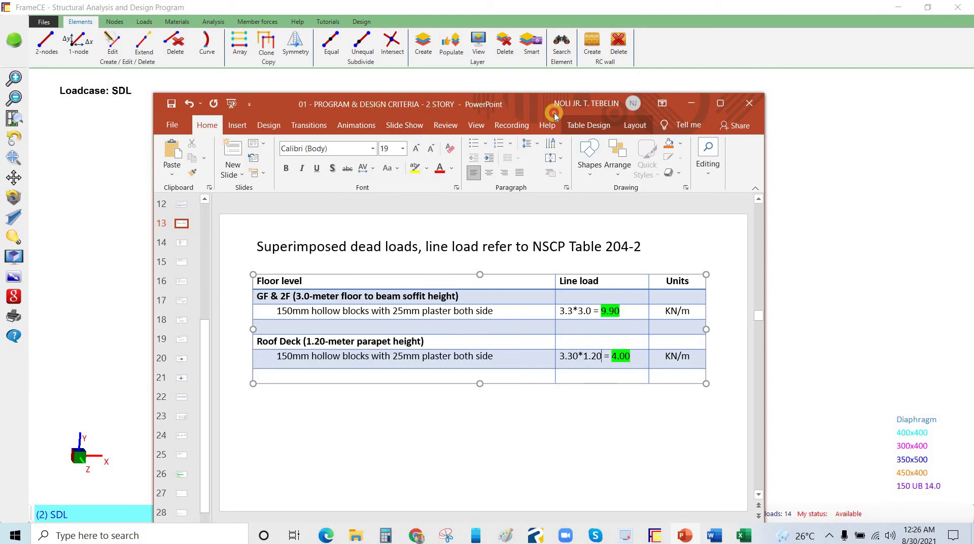
pyautogui.moveTo(553, 114); pyautogui.dragTo(973, 109)
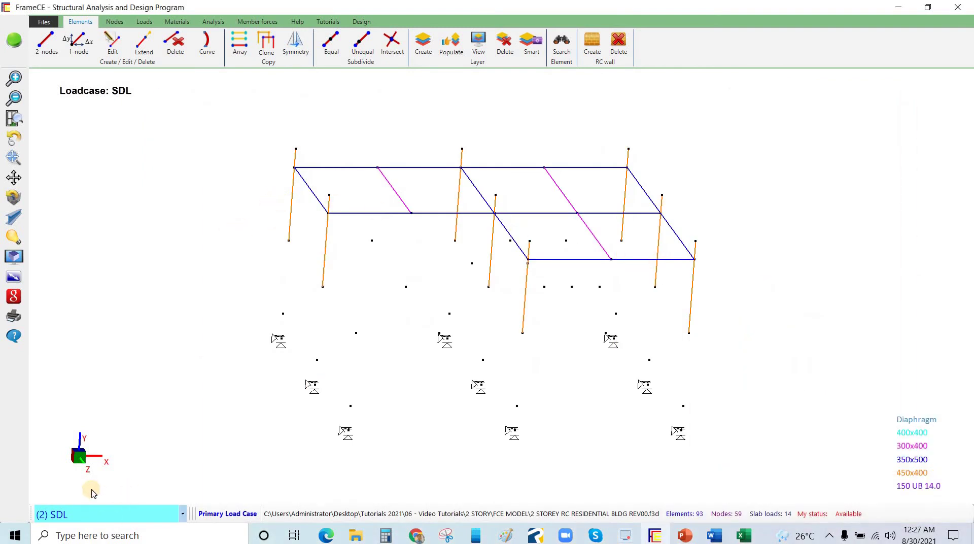
# Step: With load case (2) SDL active, select the Level 3 roof beams around the L-shaped perimeter, including its two inner edges
pyautogui.click(91, 514)
pyautogui.click(92, 482)
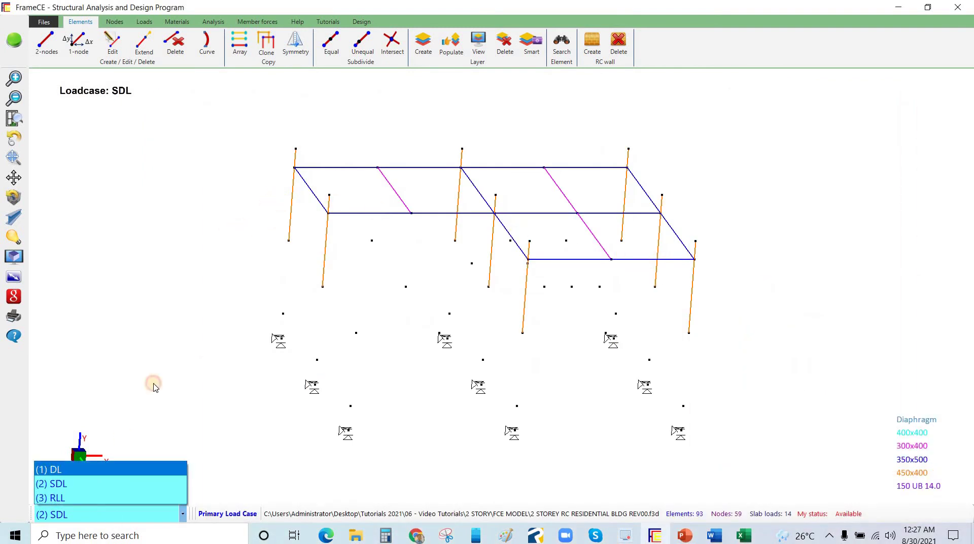
pyautogui.click(329, 171)
pyautogui.click(393, 169)
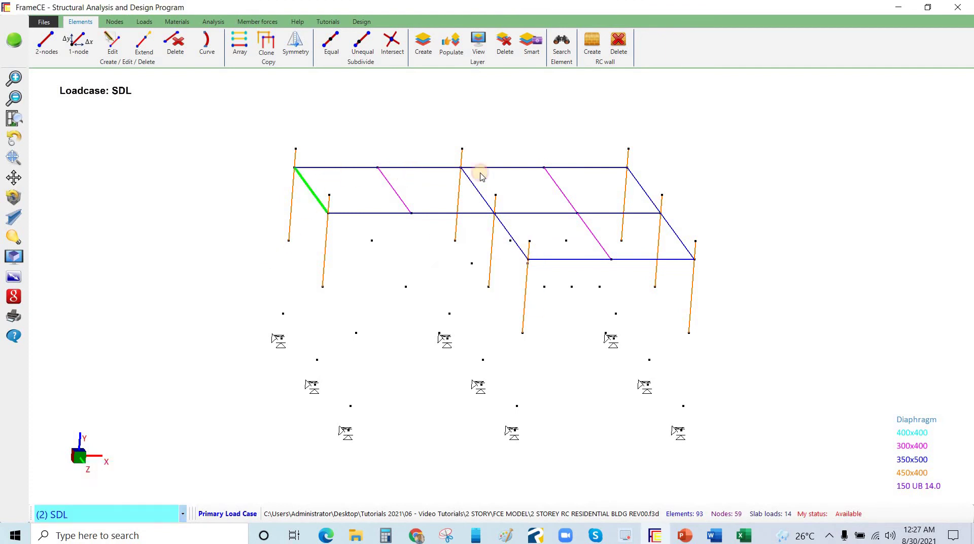
pyautogui.click(580, 168)
pyautogui.click(641, 186)
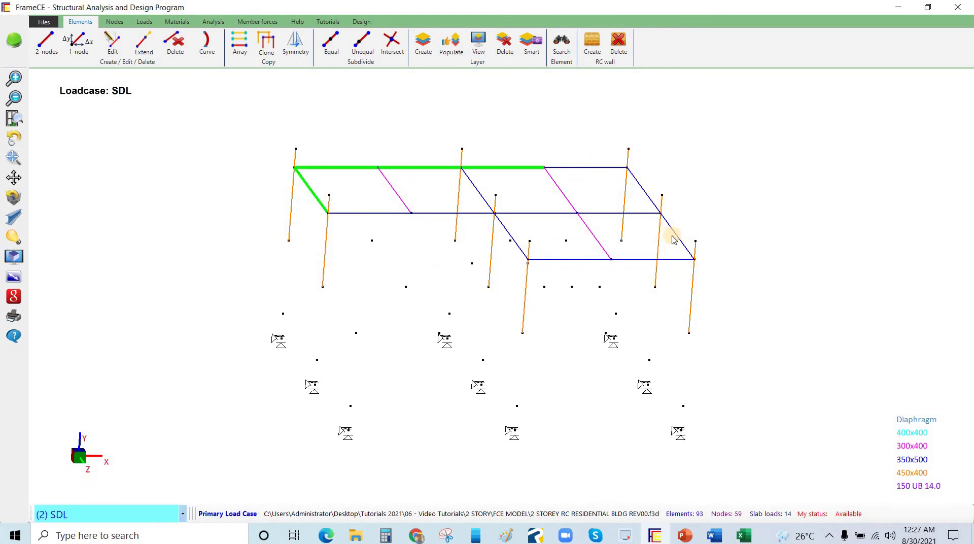
pyautogui.click(641, 261)
pyautogui.click(587, 260)
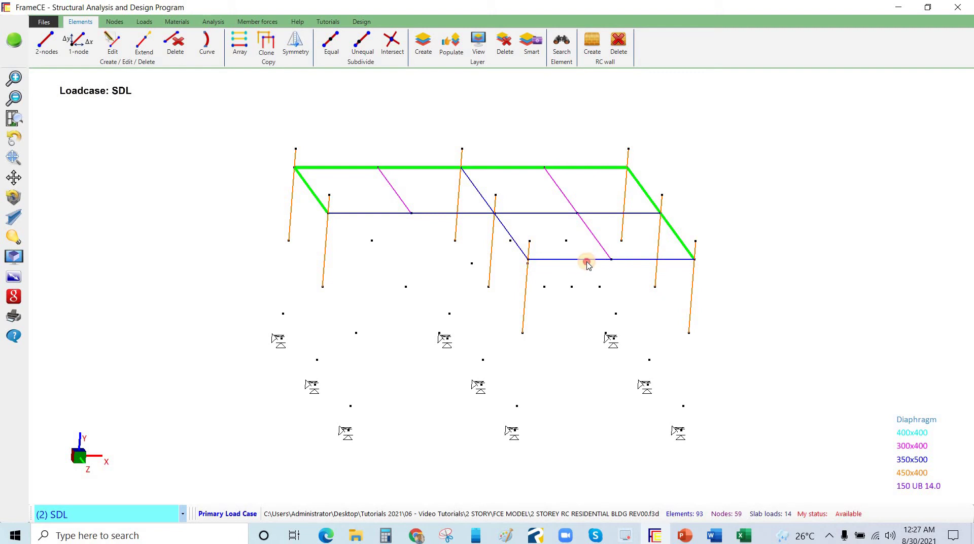
pyautogui.click(464, 215)
pyautogui.click(397, 213)
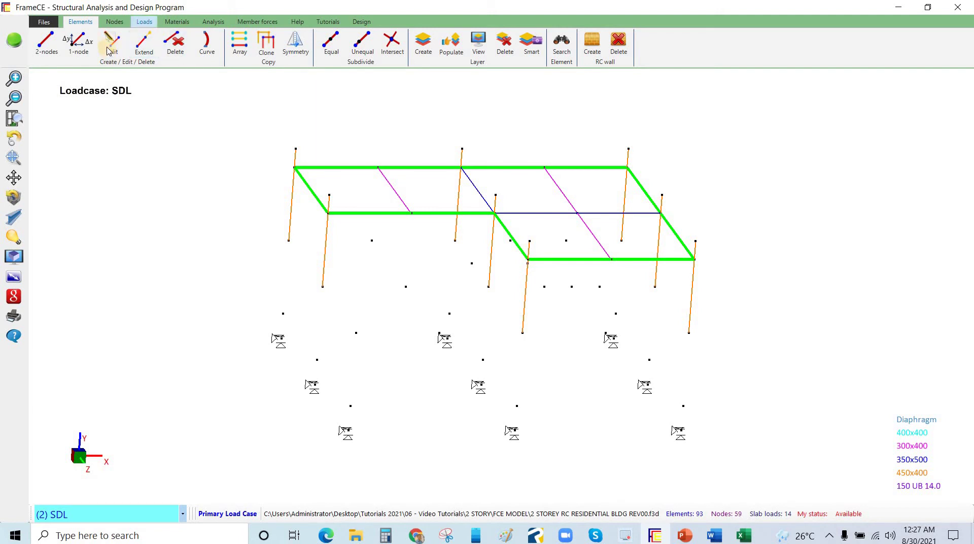
# Step: Apply a global Y-axis line load of -4 at both nodes to the selected Level 3 beams in load case 2 (SDL)
pyautogui.click(145, 23)
pyautogui.click(104, 45)
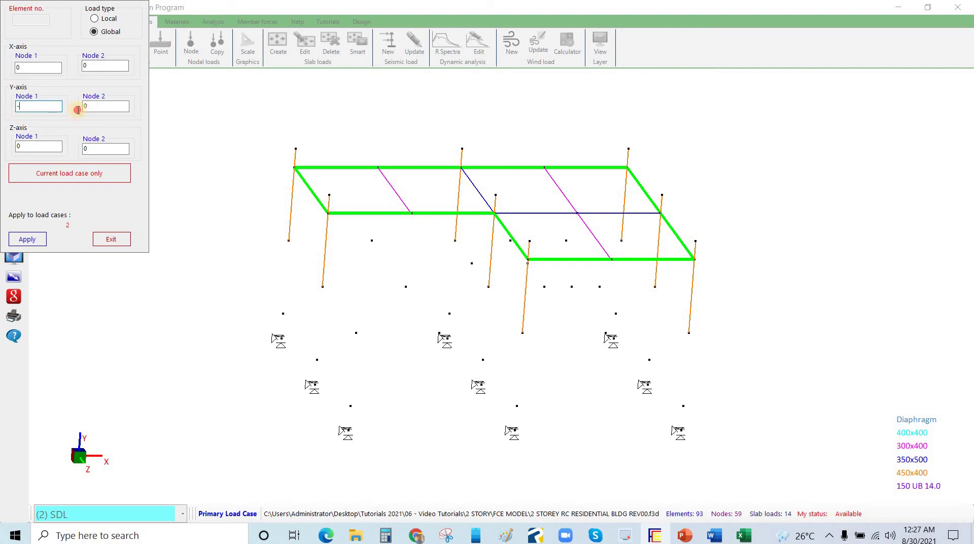
pyautogui.write('-4')
pyautogui.click(33, 239)
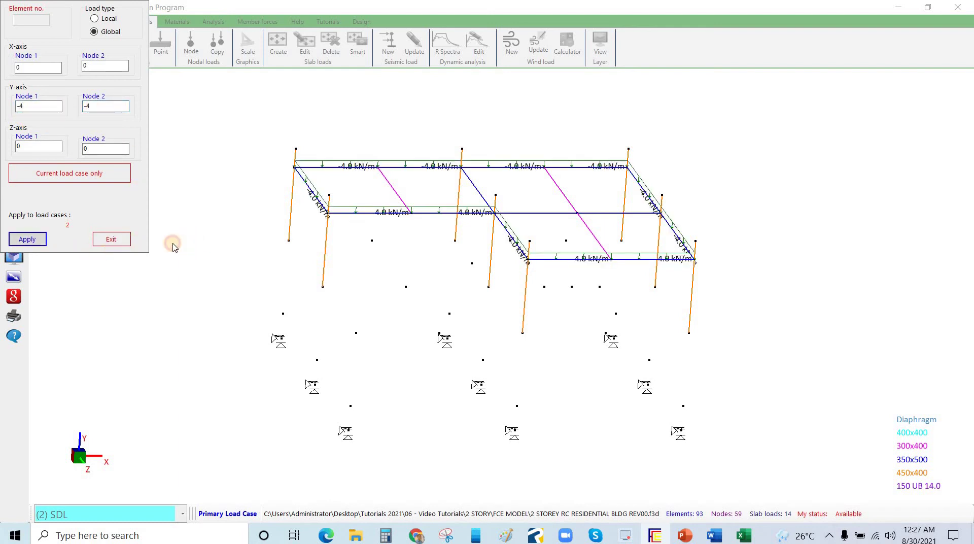
pyautogui.click(111, 239)
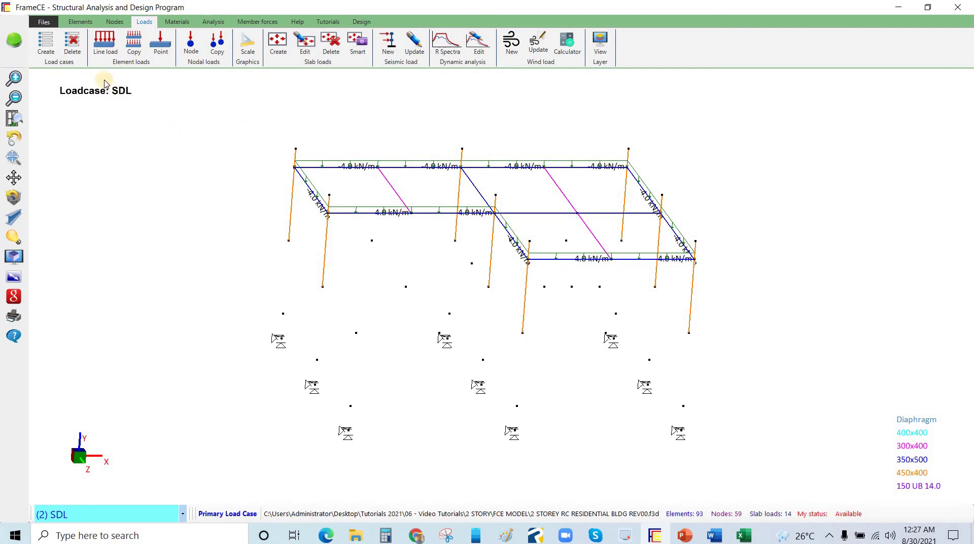
# Step: Show the Level 1 and Level 2 layers together with Level 3 and Others in the model view
pyautogui.click(81, 22)
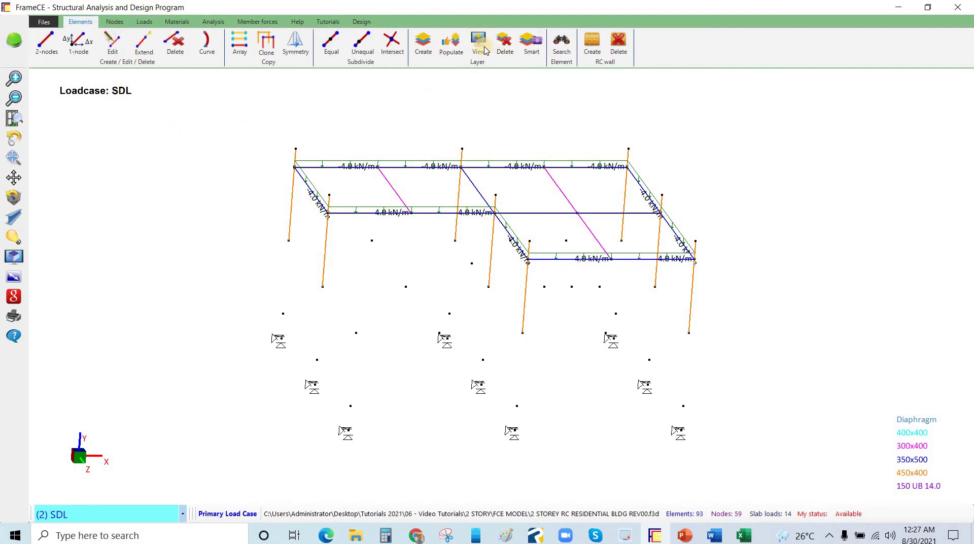
pyautogui.click(478, 44)
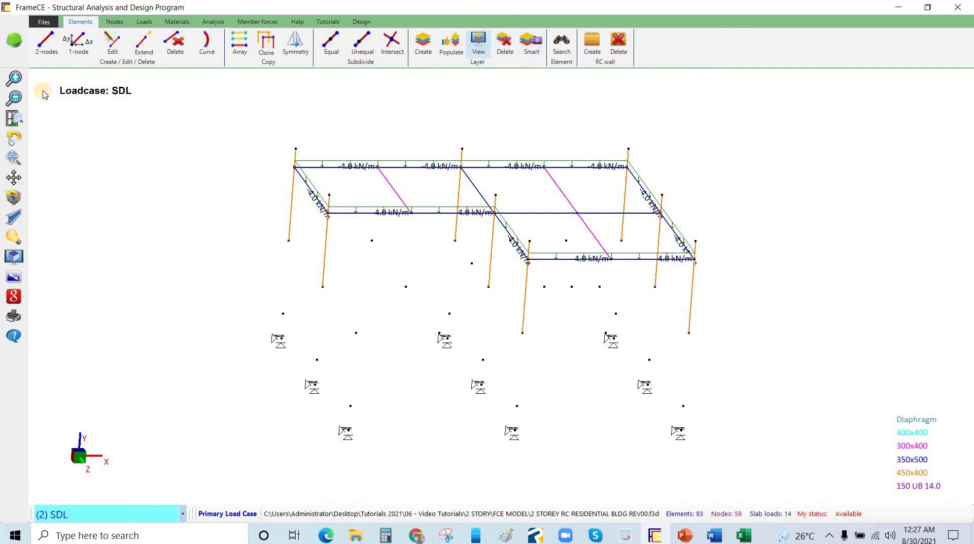
pyautogui.click(30, 44)
pyautogui.click(26, 53)
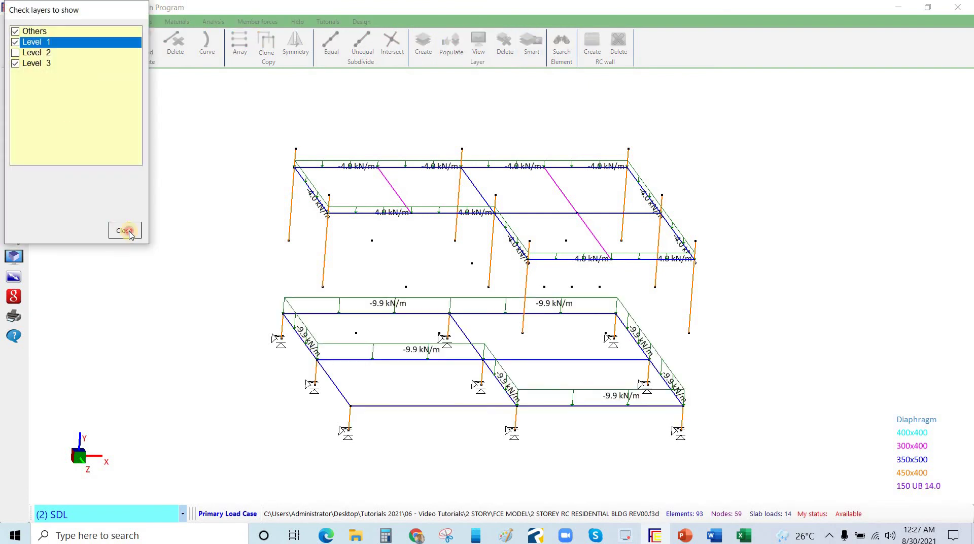
pyautogui.click(124, 230)
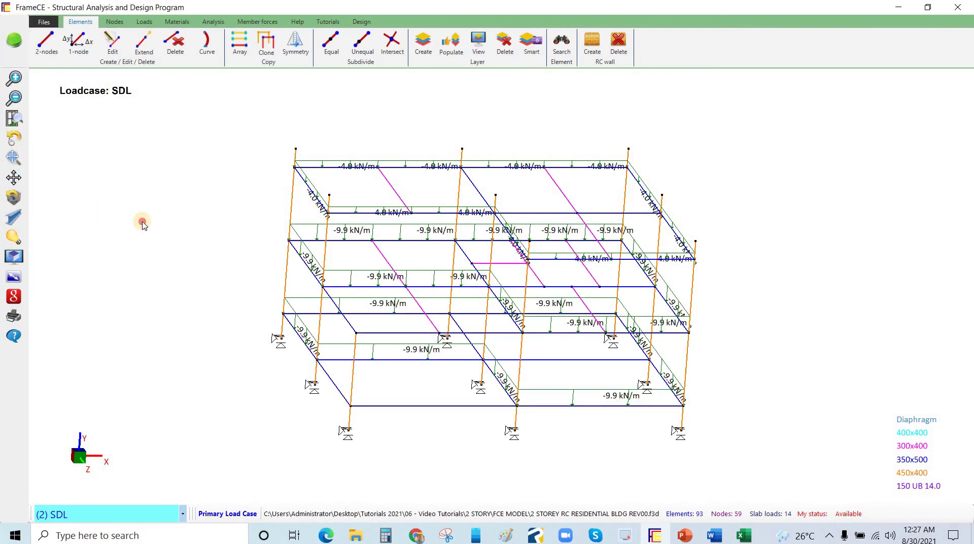
pyautogui.moveTo(209, 245); pyautogui.dragTo(344, 304, button='middle')
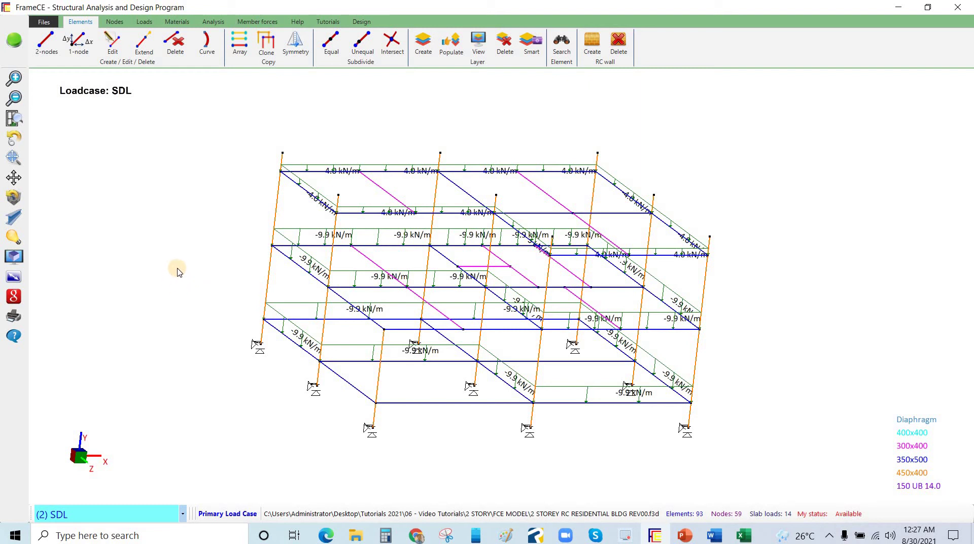
pyautogui.moveTo(467, 374); pyautogui.dragTo(612, 375)
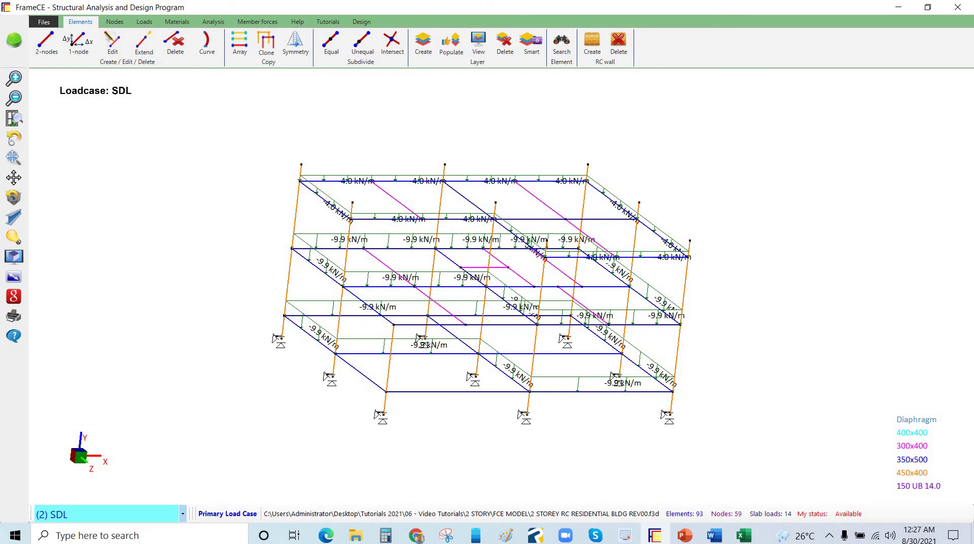
# Step: Switch to the FCE MANUAL BASIC INPUTS document in Word and review section 14 on assigning gravity line loads
pyautogui.hotkey('alt', 'Tab')
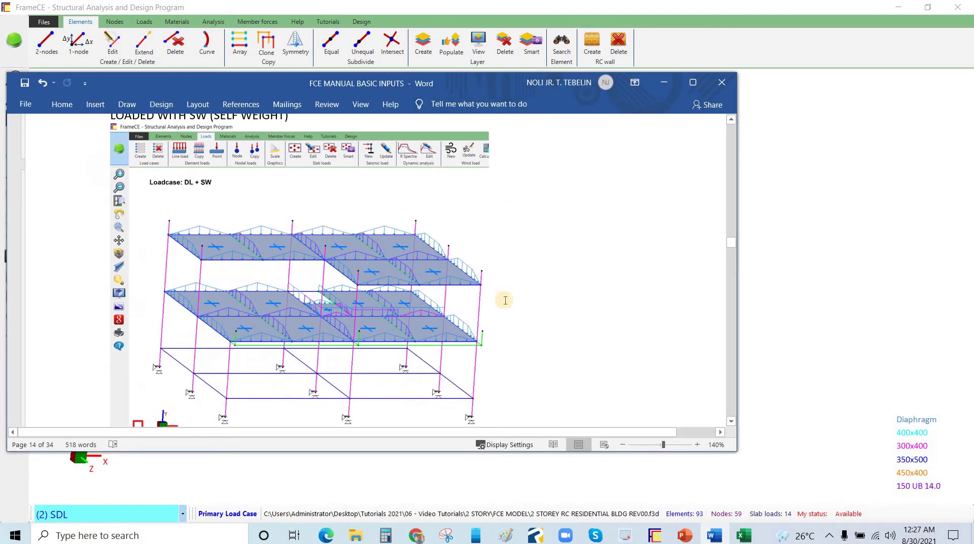
pyautogui.click(692, 82)
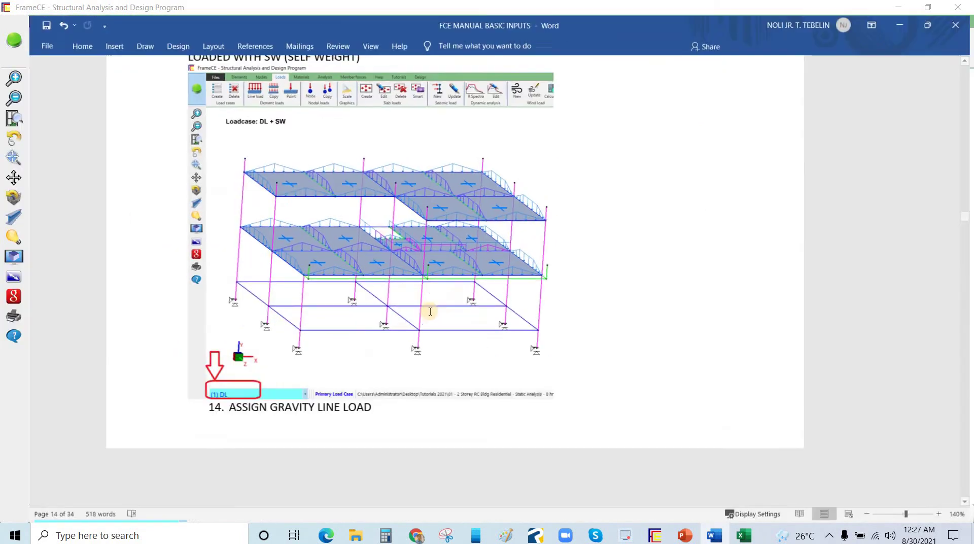
pyautogui.scroll(-11, 416, 313)
pyautogui.scroll(6, 415, 312)
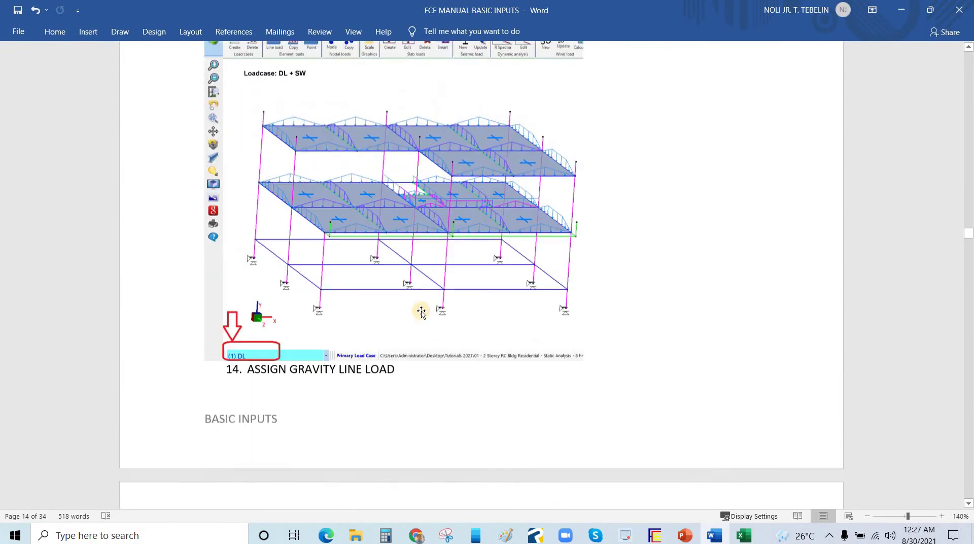
pyautogui.scroll(-14, 421, 311)
pyautogui.scroll(-10, 420, 311)
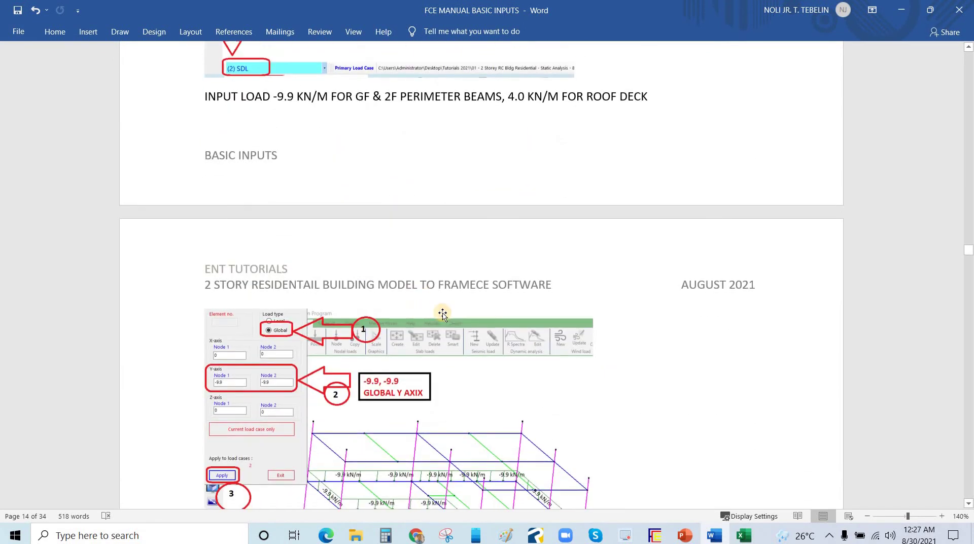
pyautogui.scroll(-8, 450, 276)
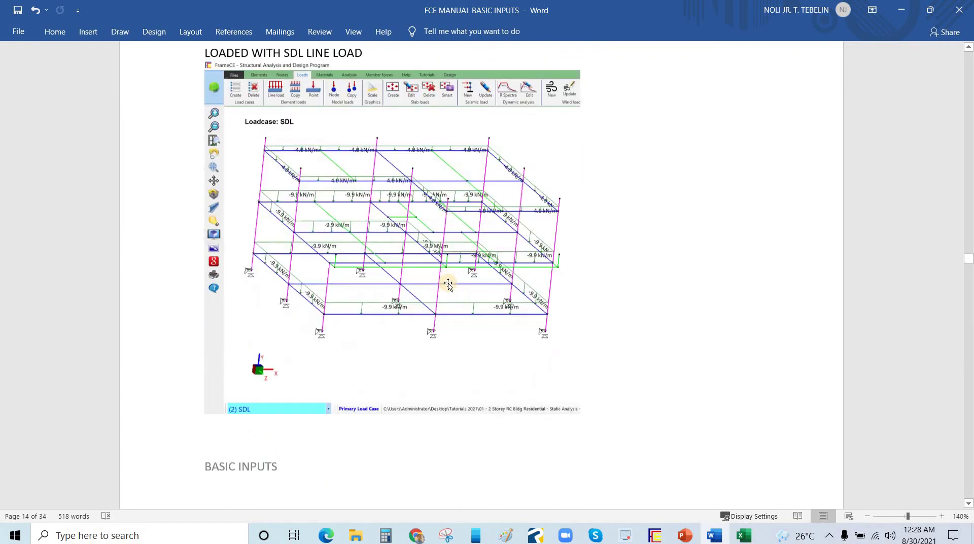
pyautogui.scroll(4, 419, 304)
pyautogui.scroll(-8, 456, 317)
# Step: Read manual section 15 on the initial analysis run, reactions, moment and member diagrams, continuing to section 16 on the slab diaphragm
pyautogui.scroll(-4, 332, 277)
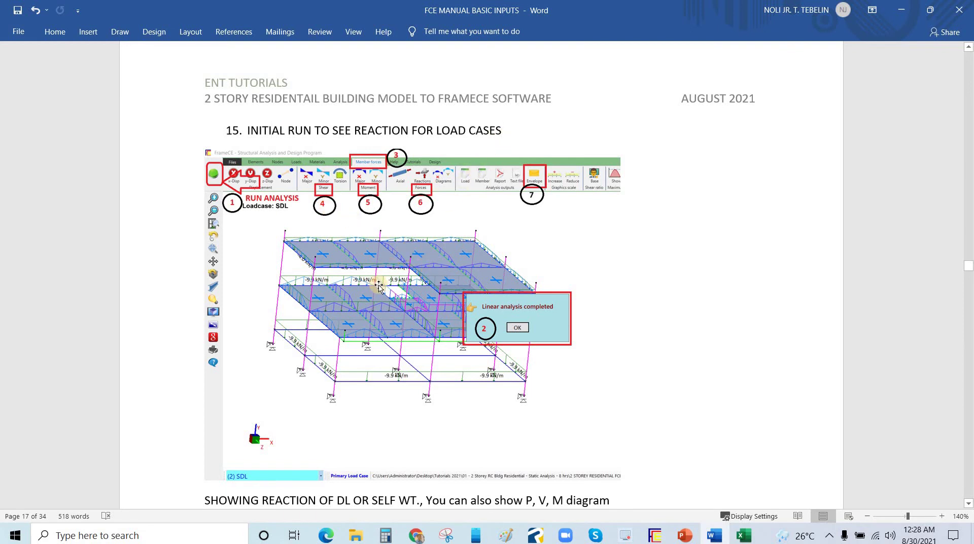
pyautogui.scroll(-3, 461, 395)
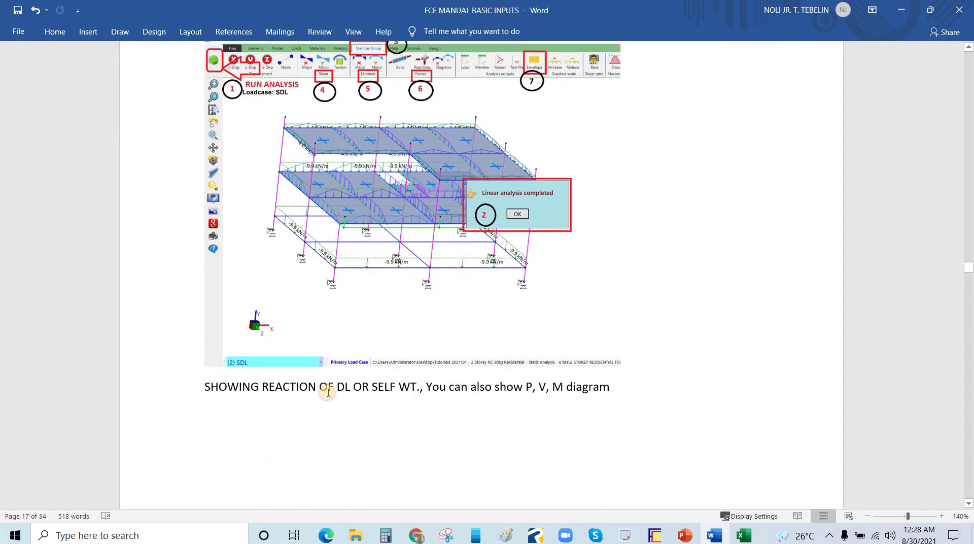
pyautogui.moveTo(262, 386); pyautogui.dragTo(398, 386)
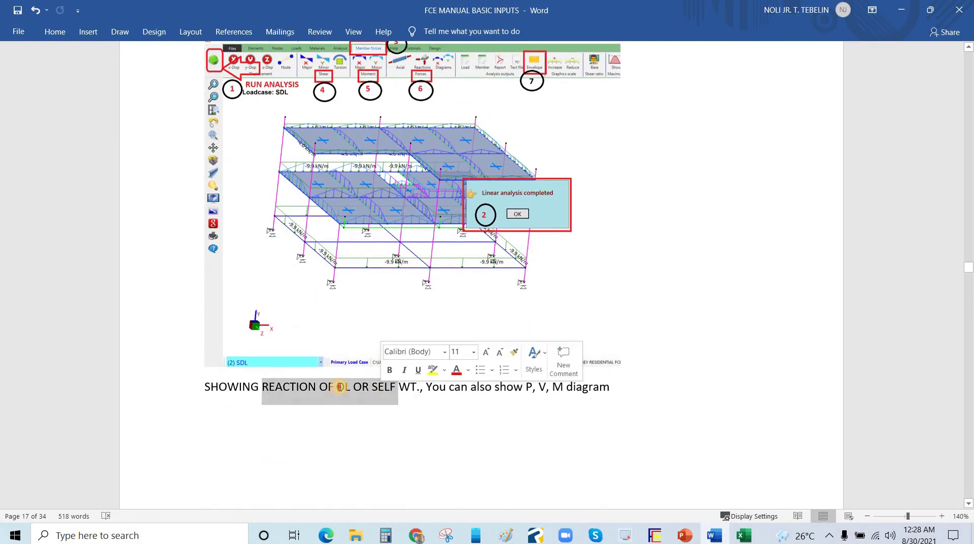
pyautogui.click(372, 386)
pyautogui.scroll(-20, 379, 384)
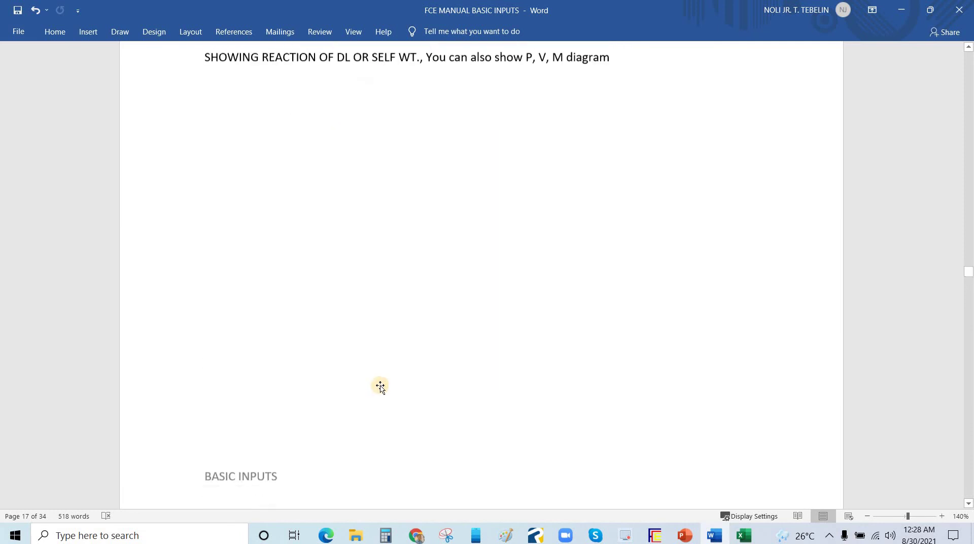
pyautogui.scroll(-12, 381, 381)
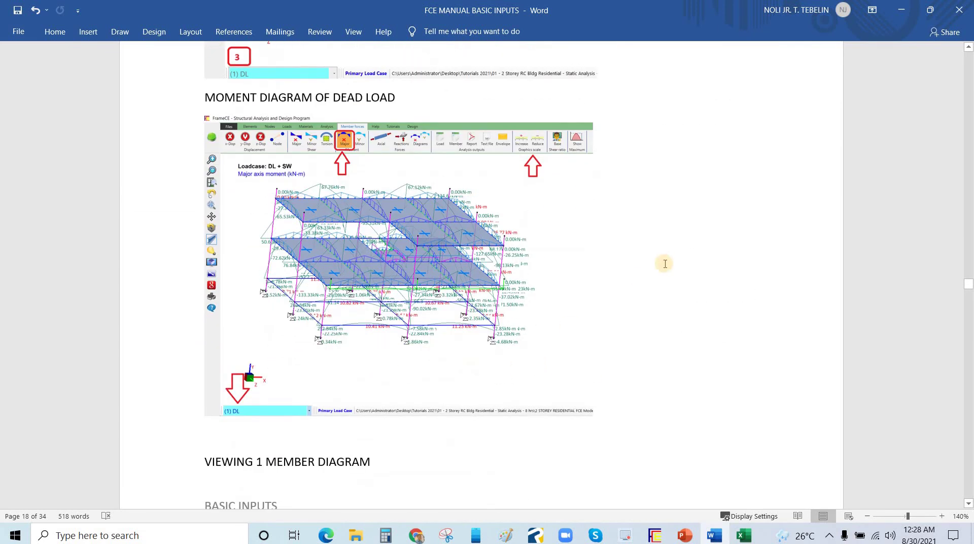
pyautogui.scroll(3, 592, 264)
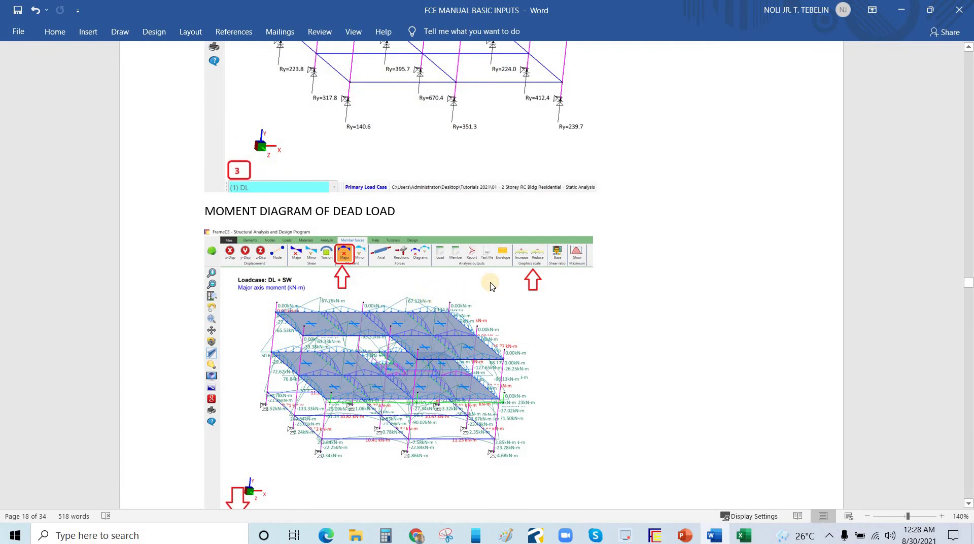
pyautogui.click(472, 282)
pyautogui.scroll(-8, 393, 231)
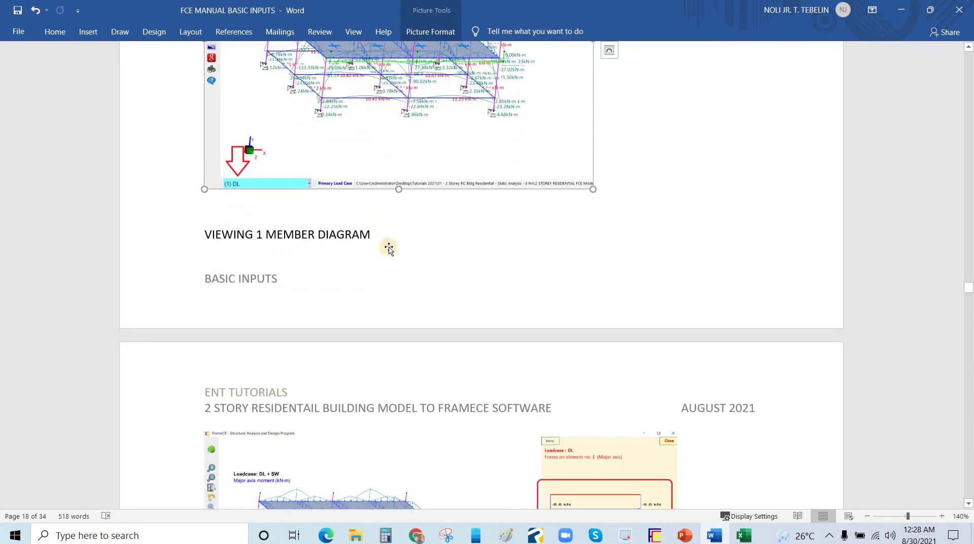
pyautogui.click(393, 244)
pyautogui.scroll(-7, 406, 251)
pyautogui.scroll(-7, 412, 258)
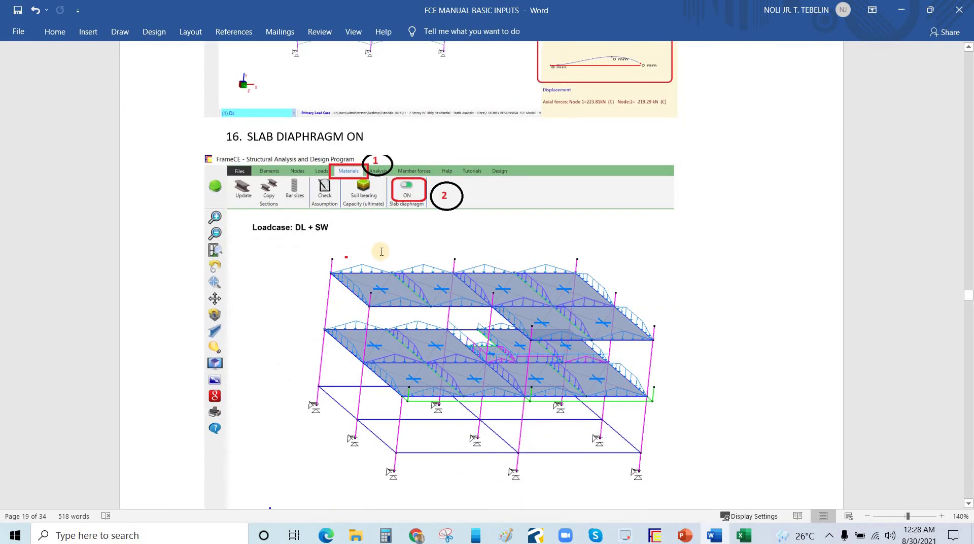
pyautogui.scroll(3, 382, 250)
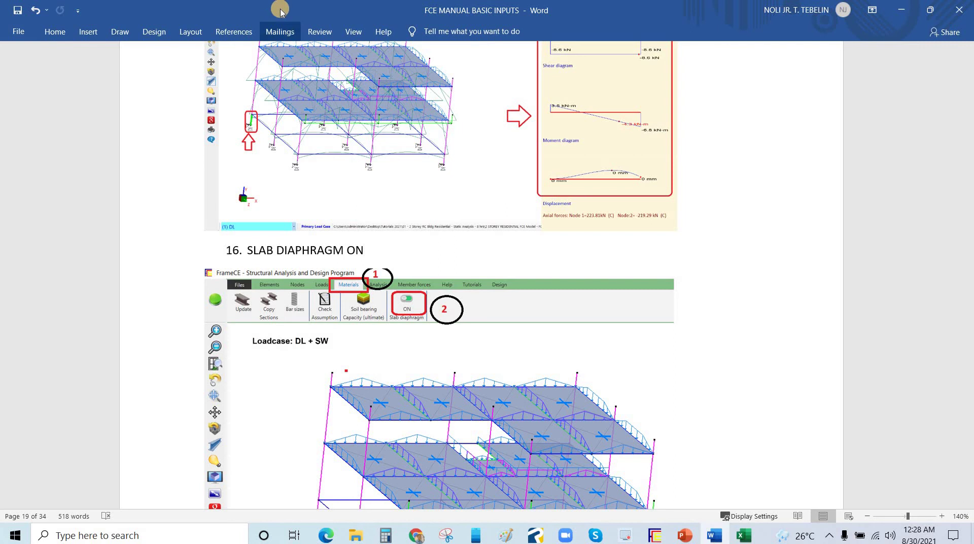
# Step: Return to FrameCE and run the linear analysis of the building model
pyautogui.moveTo(971, 57)
pyautogui.mouseDown()
pyautogui.moveTo(973, 31)
pyautogui.moveTo(973, 61)
pyautogui.mouseUp()
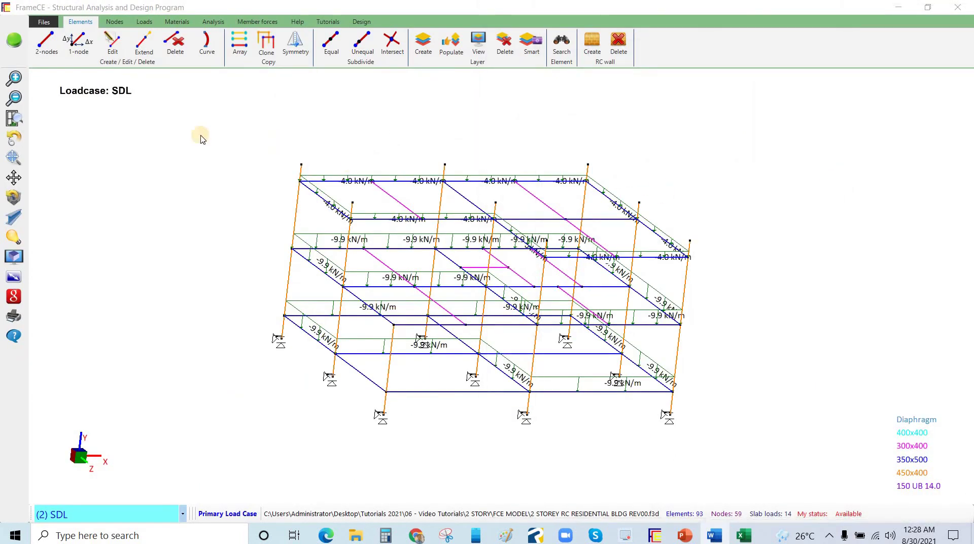
pyautogui.click(167, 176)
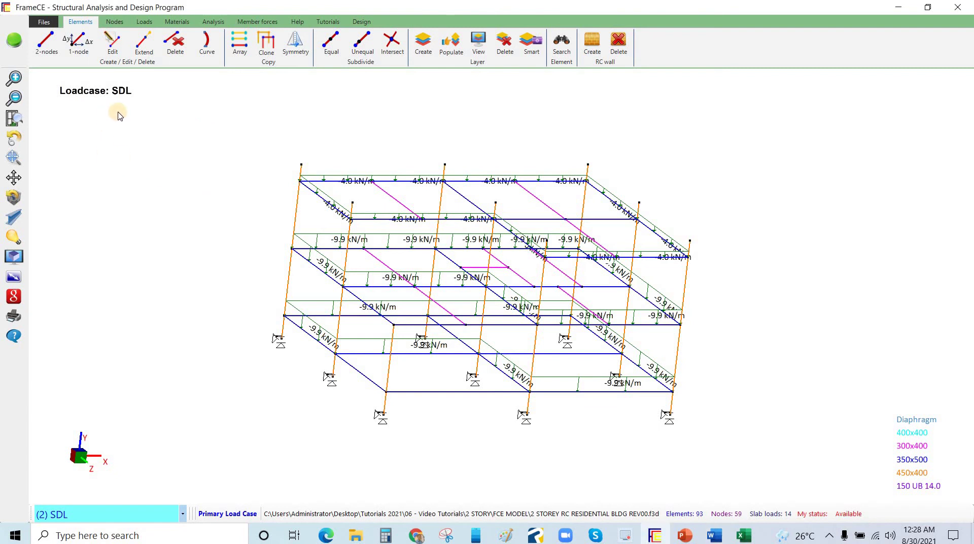
pyautogui.click(15, 45)
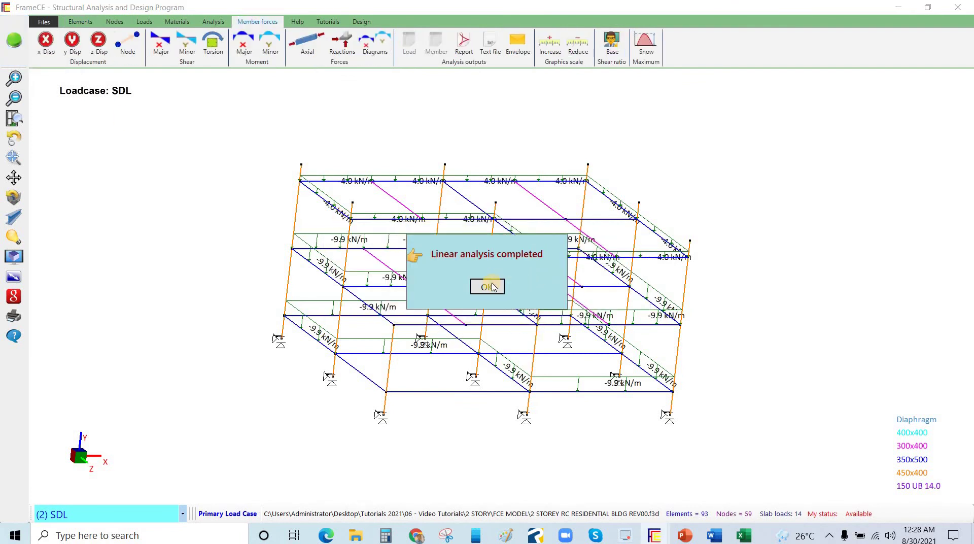
pyautogui.press('Return')
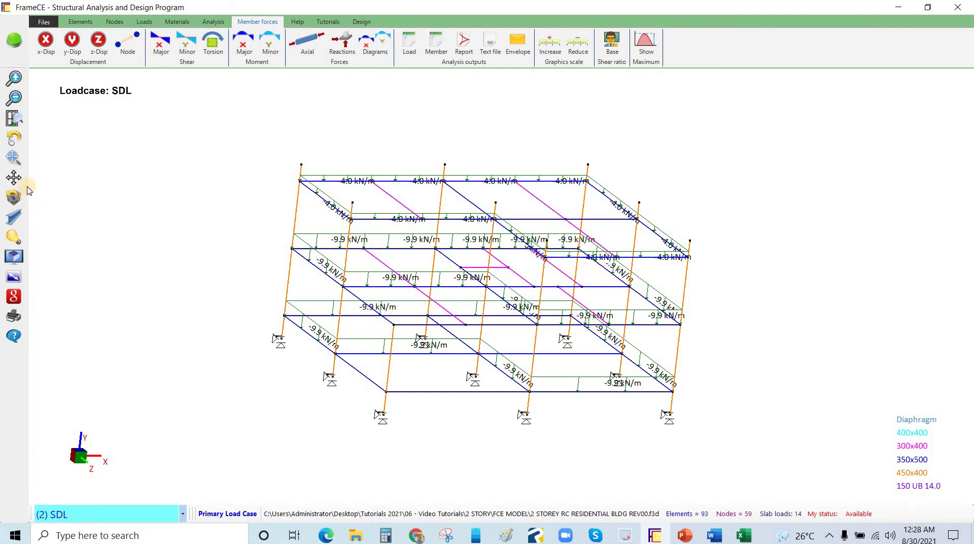
# Step: Display the slabs and hide the element loads in the model view, keeping section numbers and slab load graphics off
pyautogui.moveTo(476, 111); pyautogui.dragTo(81, 91)
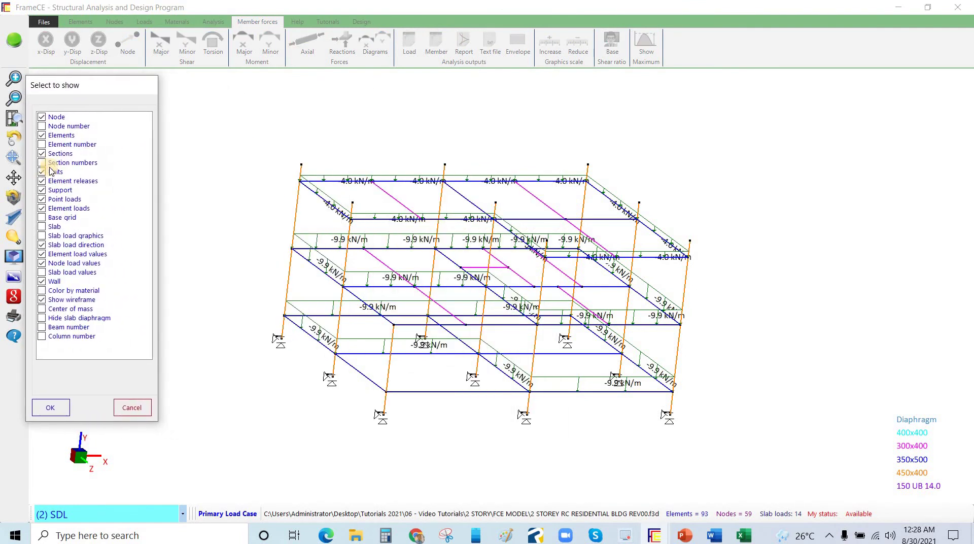
pyautogui.click(42, 163)
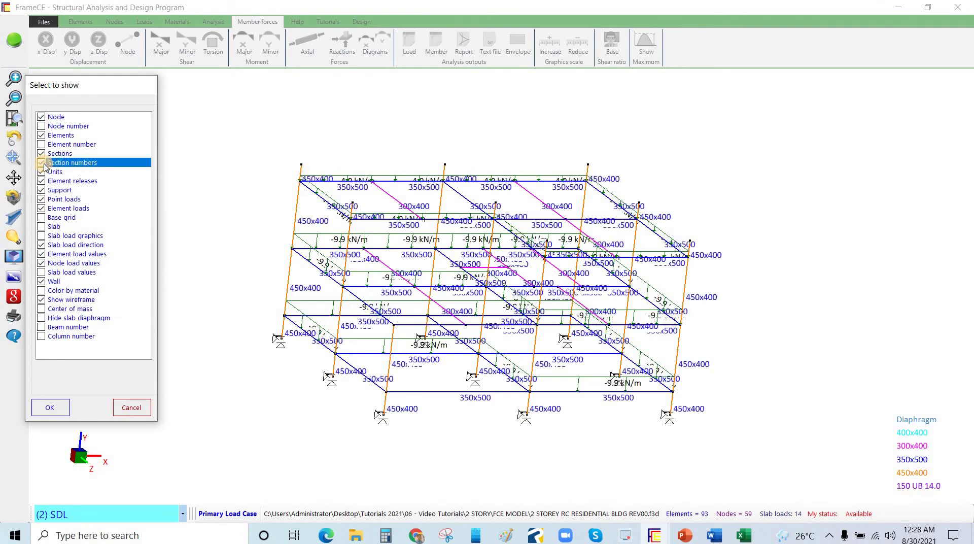
pyautogui.press('space')
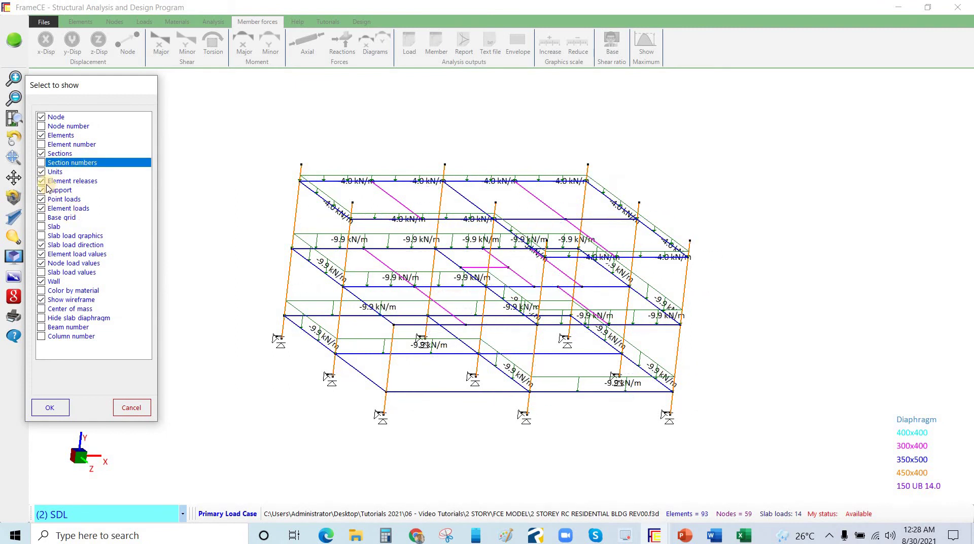
pyautogui.click(42, 209)
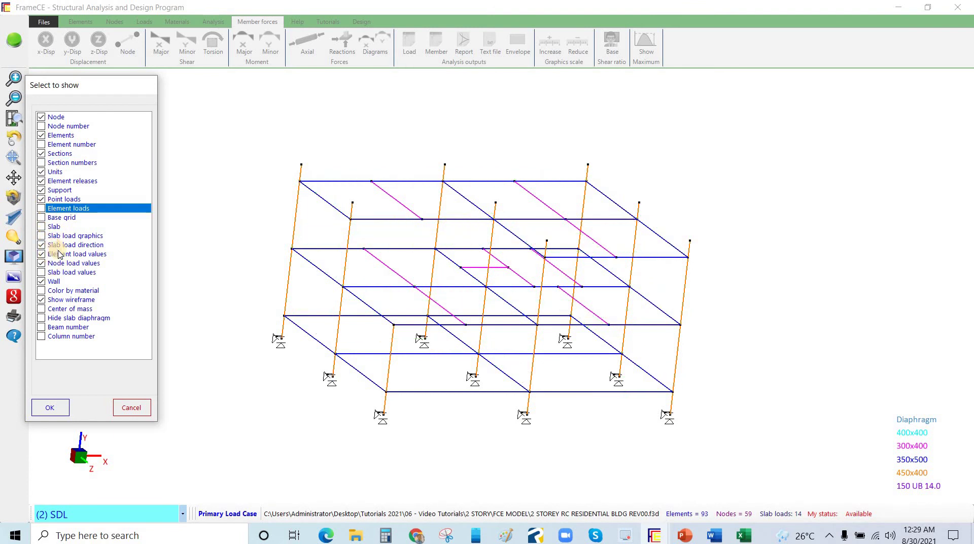
pyautogui.click(42, 227)
pyautogui.click(43, 236)
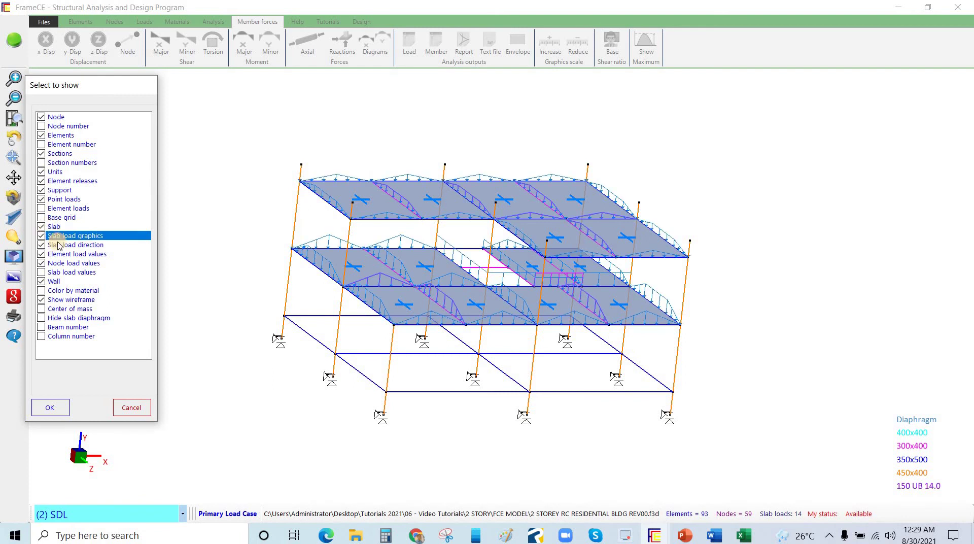
pyautogui.click(68, 237)
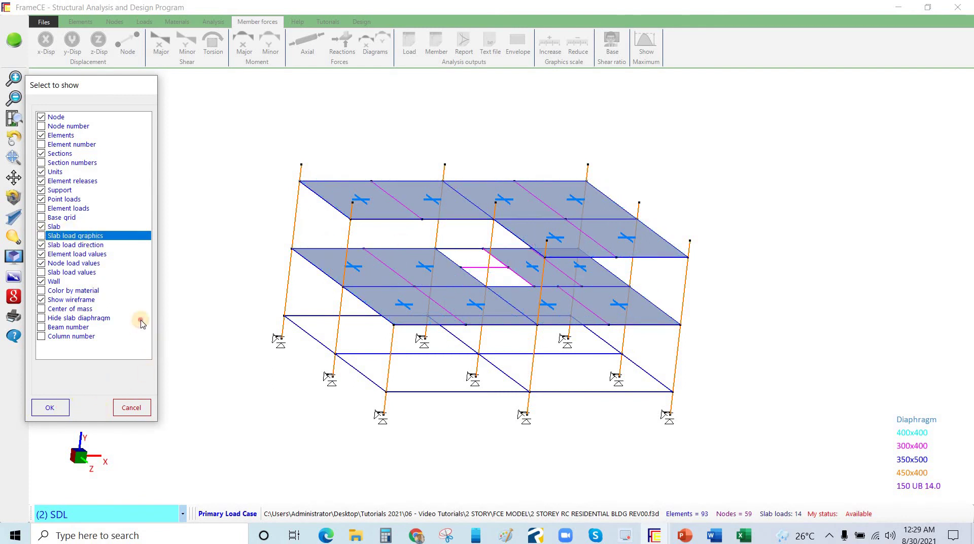
pyautogui.click(50, 408)
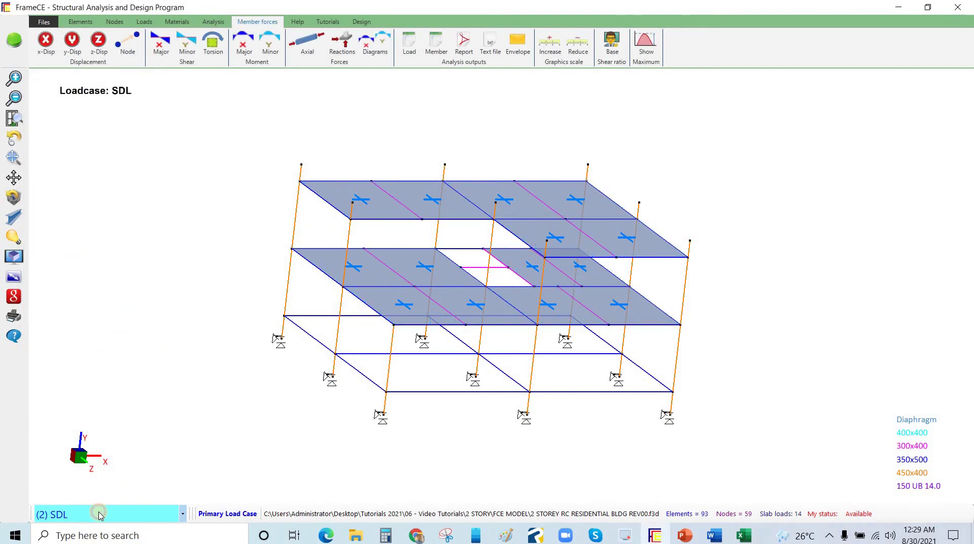
# Step: Switch to load case (1) DL and show the vertical support reactions Ry with their values
pyautogui.click(71, 513)
pyautogui.click(71, 468)
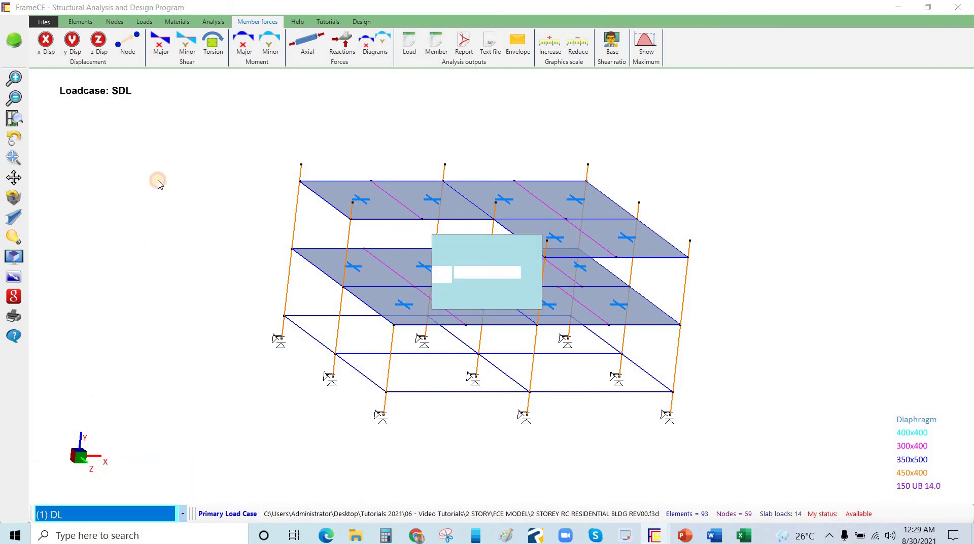
pyautogui.click(349, 47)
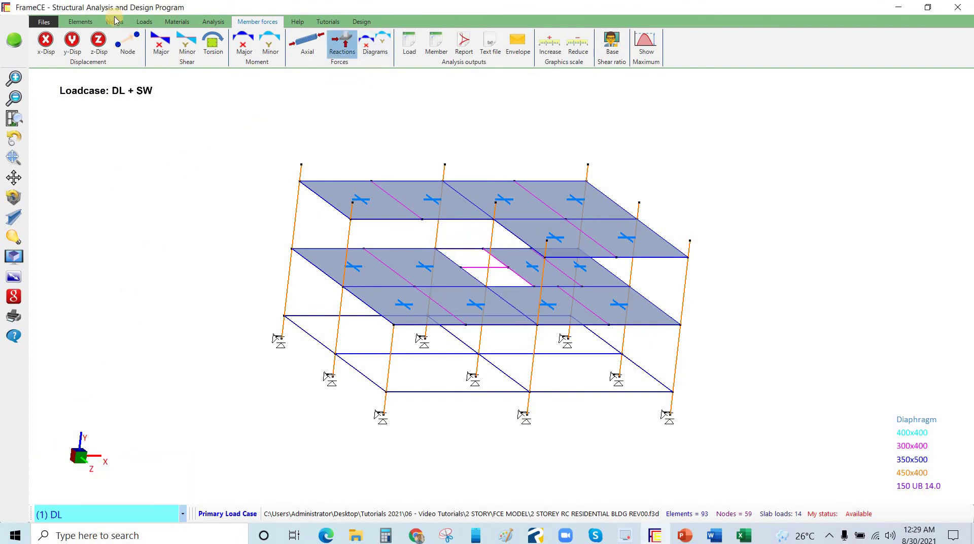
pyautogui.click(118, 74)
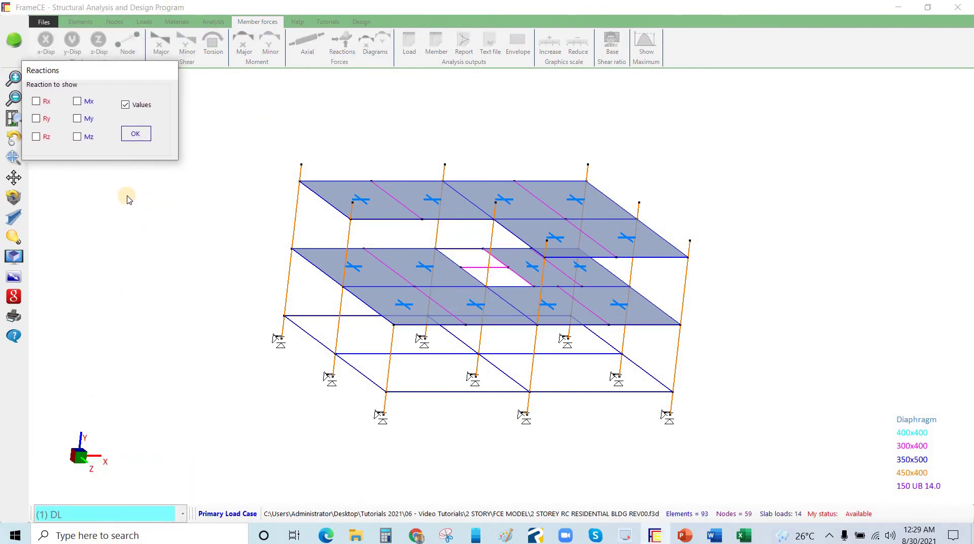
pyautogui.click(36, 118)
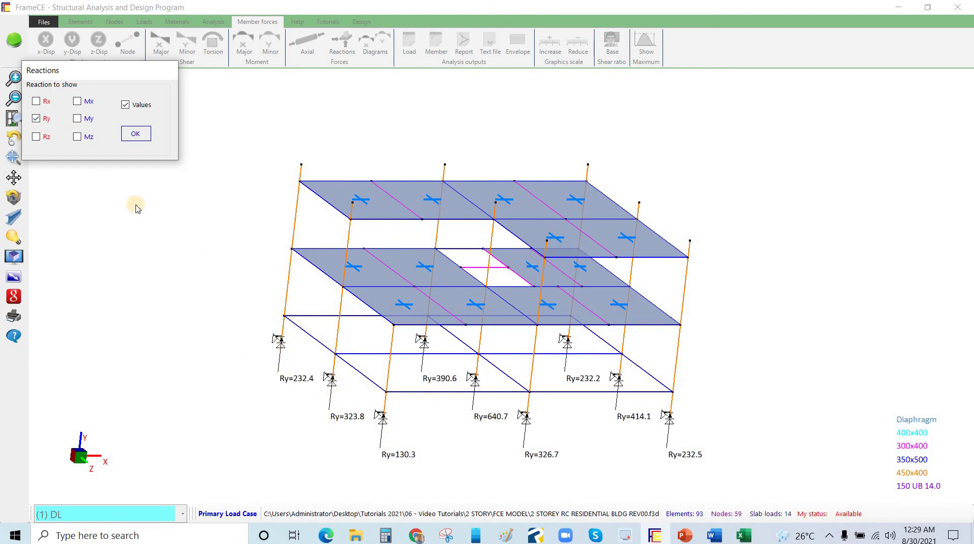
# Step: Preview the Rz, Rx and My support reactions for load case DL, leaving only Ry with values displayed
pyautogui.click(45, 139)
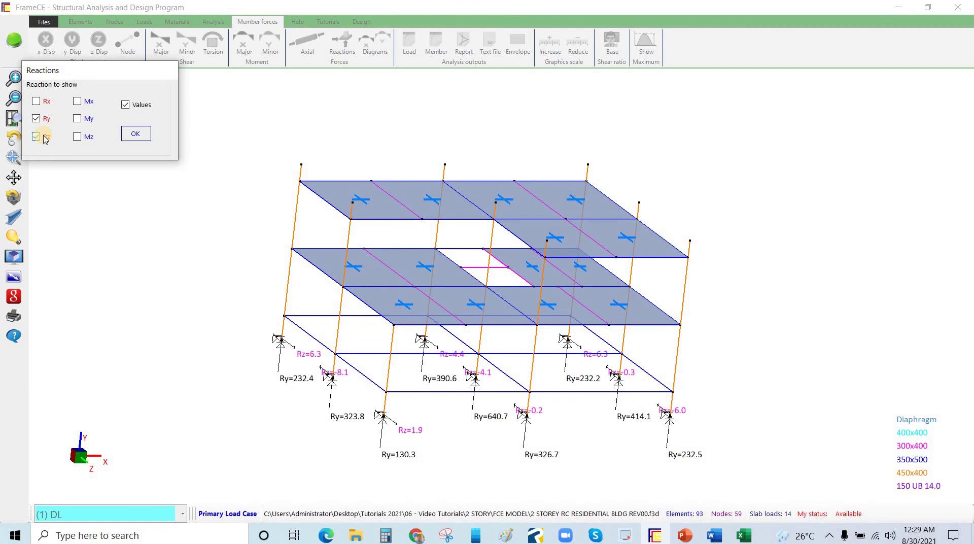
pyautogui.click(46, 139)
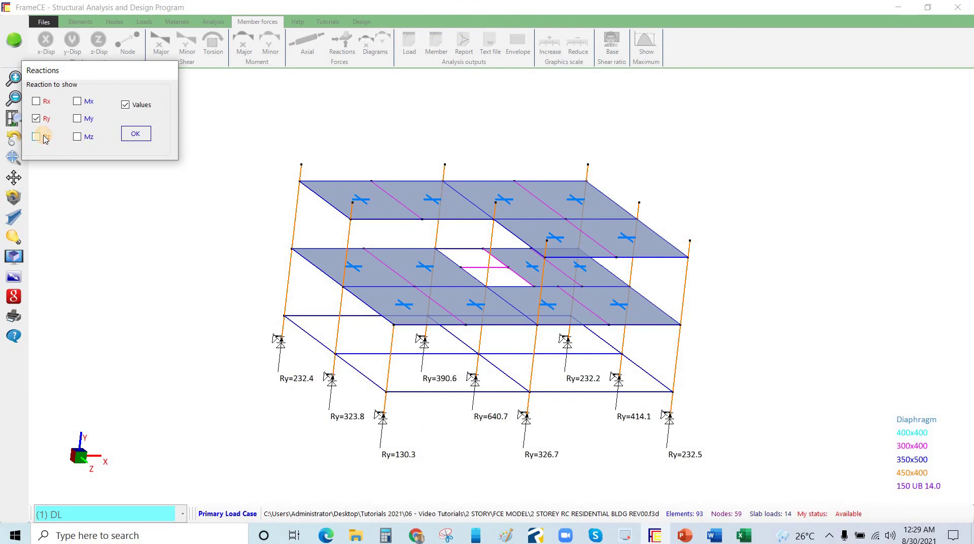
pyautogui.press('space')
pyautogui.click(45, 103)
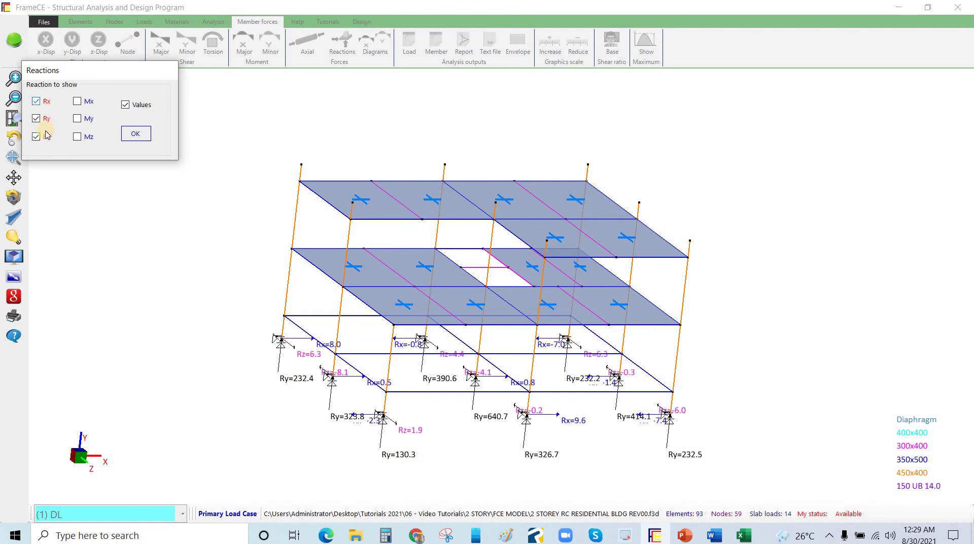
pyautogui.click(88, 118)
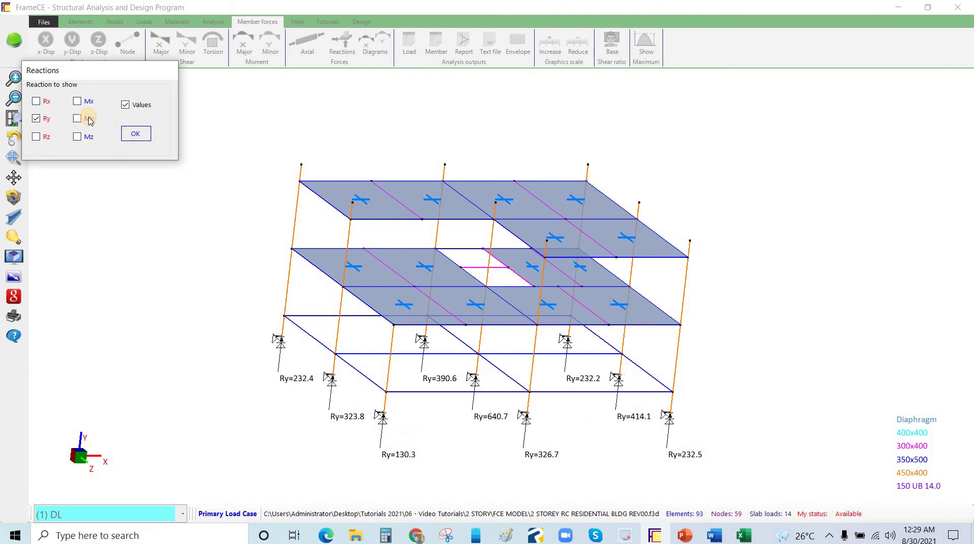
pyautogui.click(88, 120)
pyautogui.click(87, 119)
pyautogui.moveTo(126, 70); pyautogui.dragTo(149, 66)
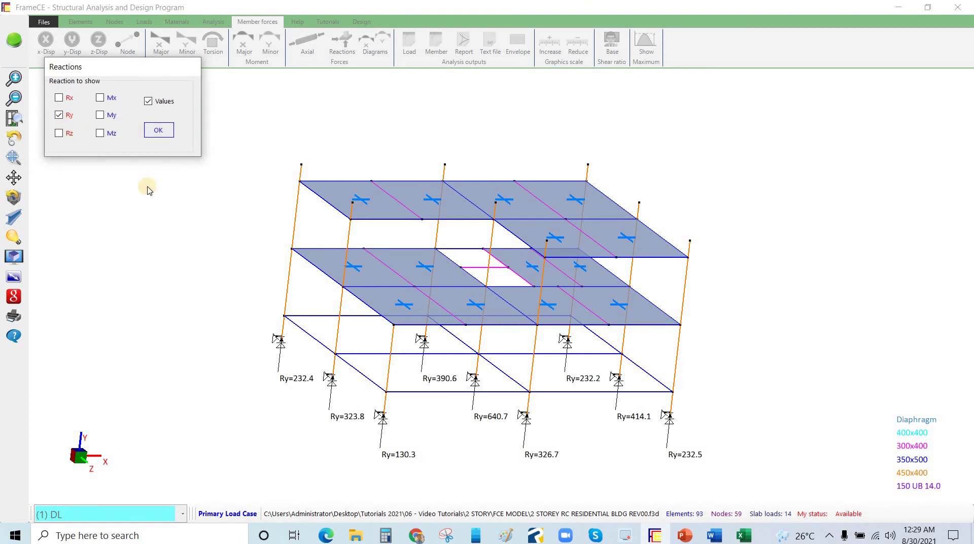
pyautogui.click(151, 131)
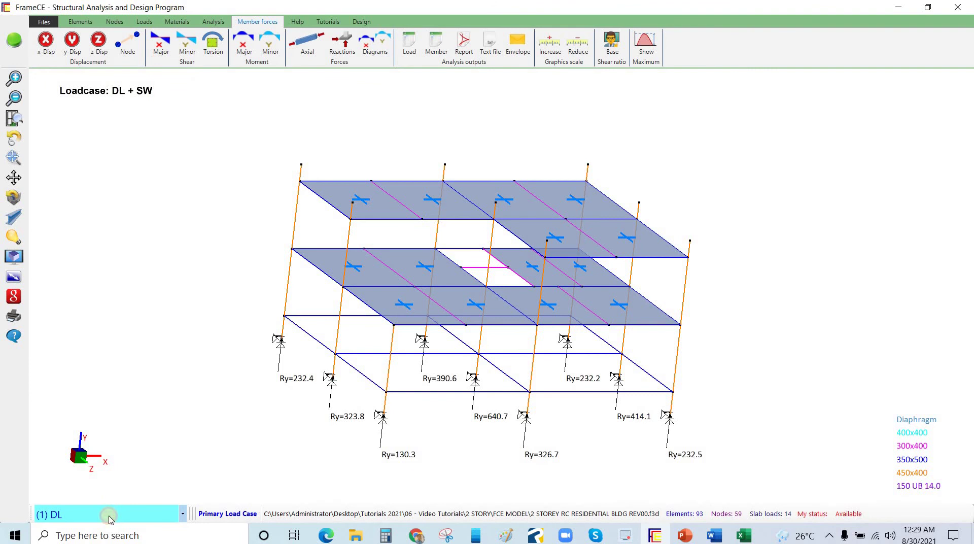
# Step: View the vertical support reactions Ry for load case (2) SDL and for load case (3) RLL
pyautogui.click(93, 514)
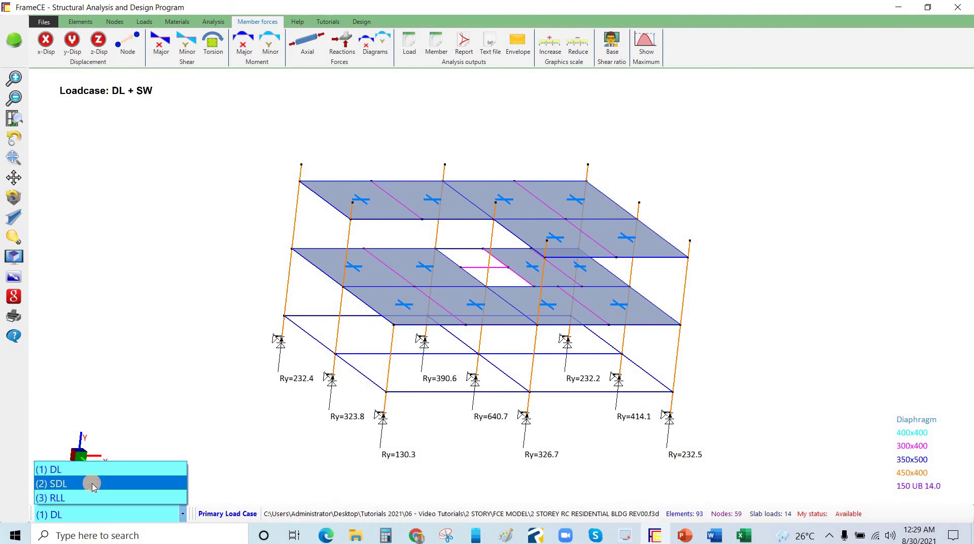
pyautogui.click(93, 484)
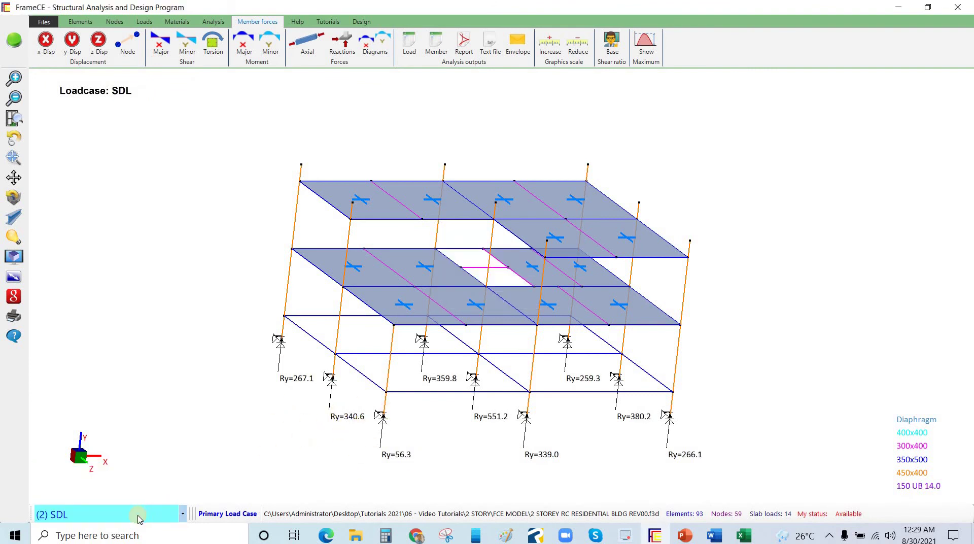
pyautogui.click(108, 513)
pyautogui.click(108, 494)
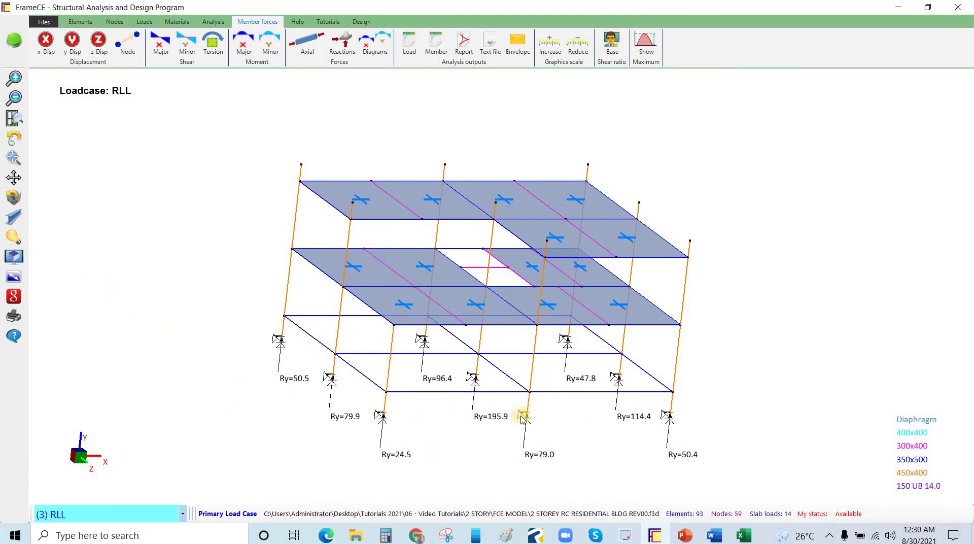
# Step: Display the major axis moment contours for load case RLL and turn off the Ry support reactions
pyautogui.click(187, 334)
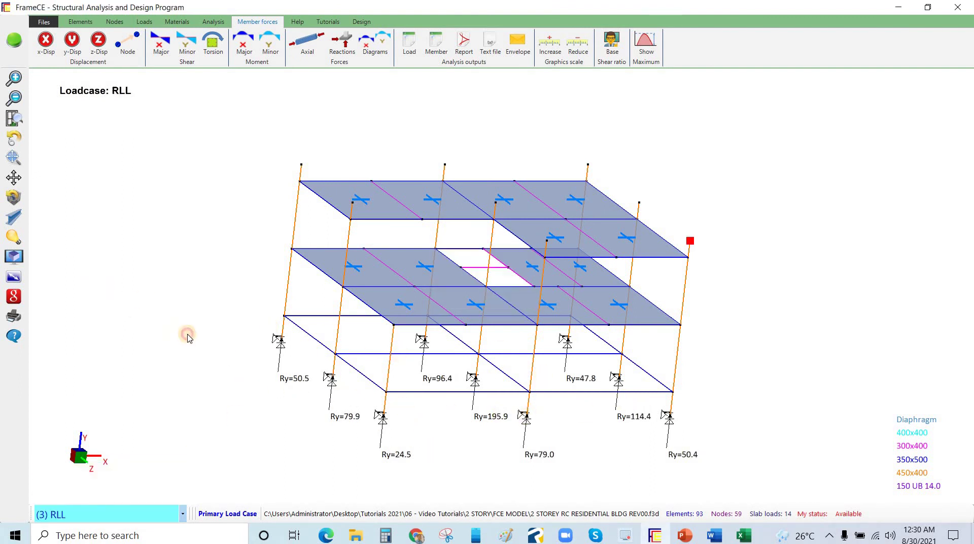
pyautogui.click(14, 143)
pyautogui.moveTo(238, 359); pyautogui.dragTo(108, 332)
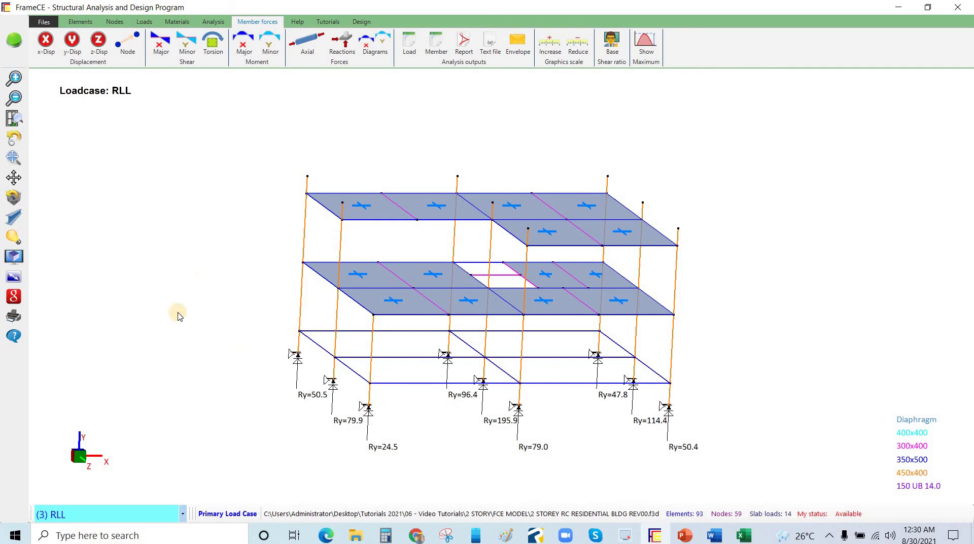
pyautogui.click(14, 179)
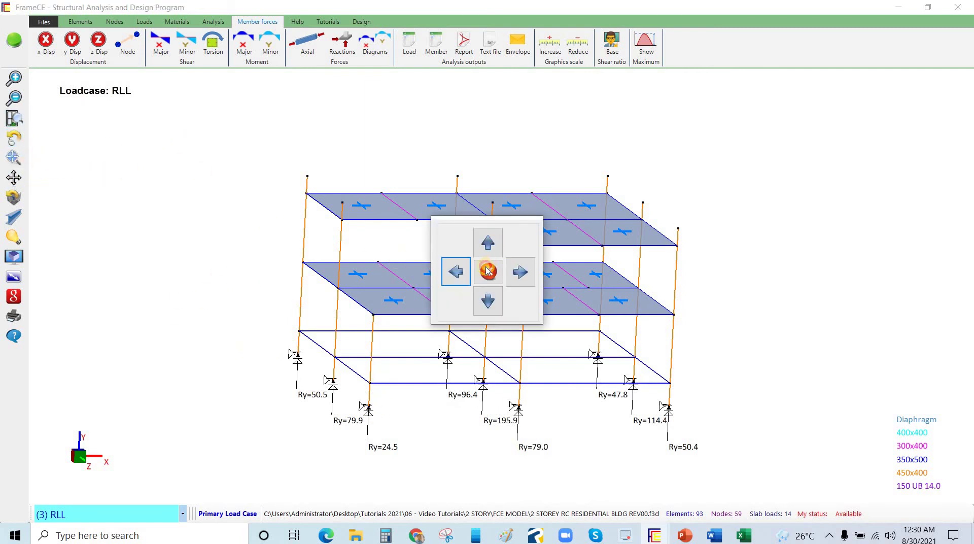
pyautogui.click(487, 270)
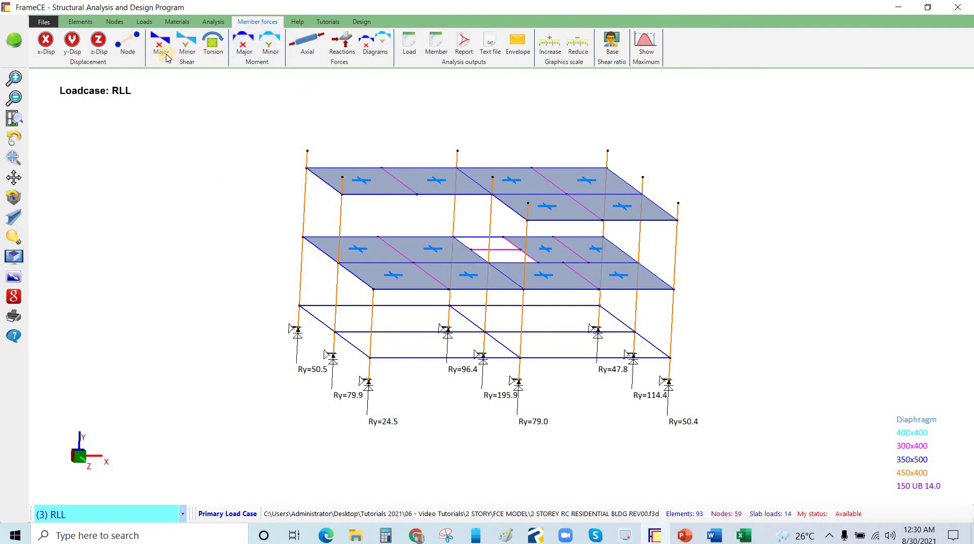
pyautogui.click(244, 53)
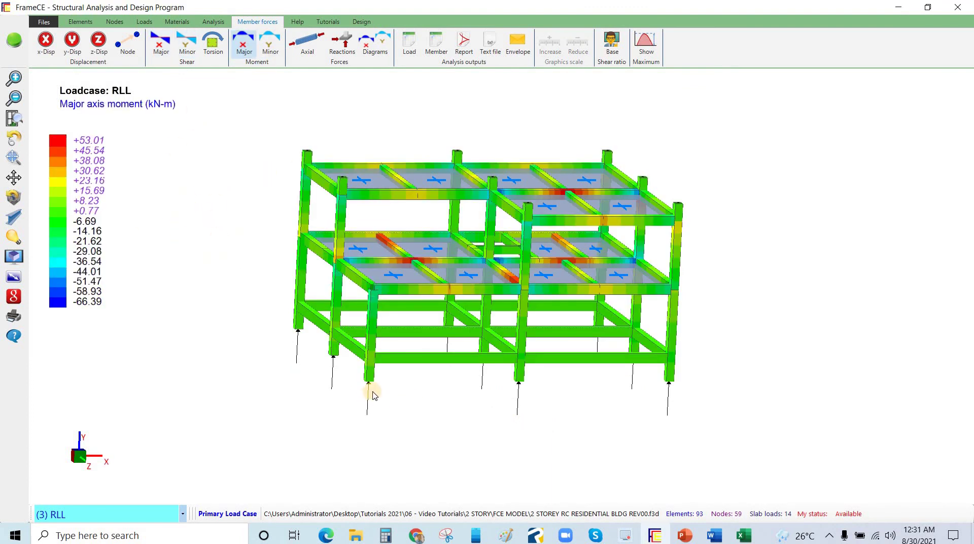
pyautogui.click(349, 51)
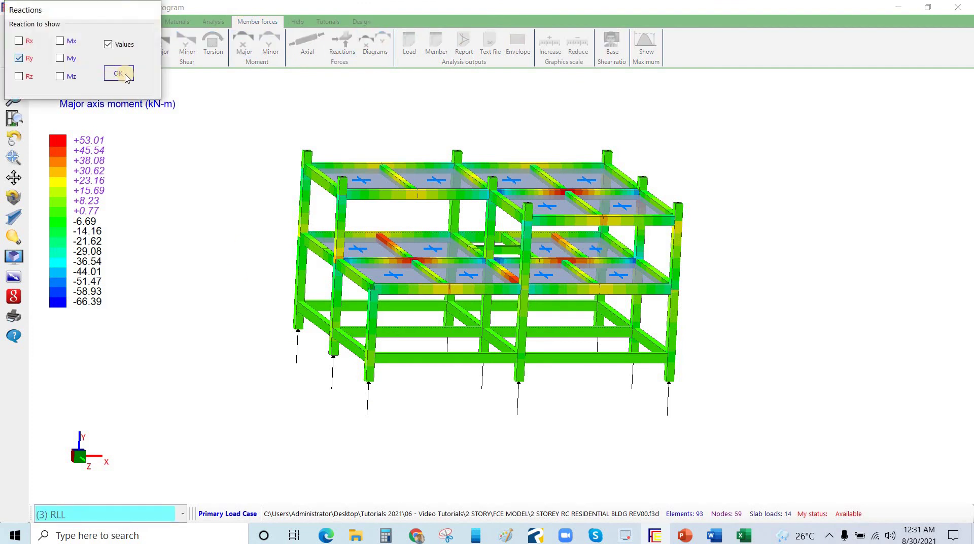
pyautogui.click(121, 74)
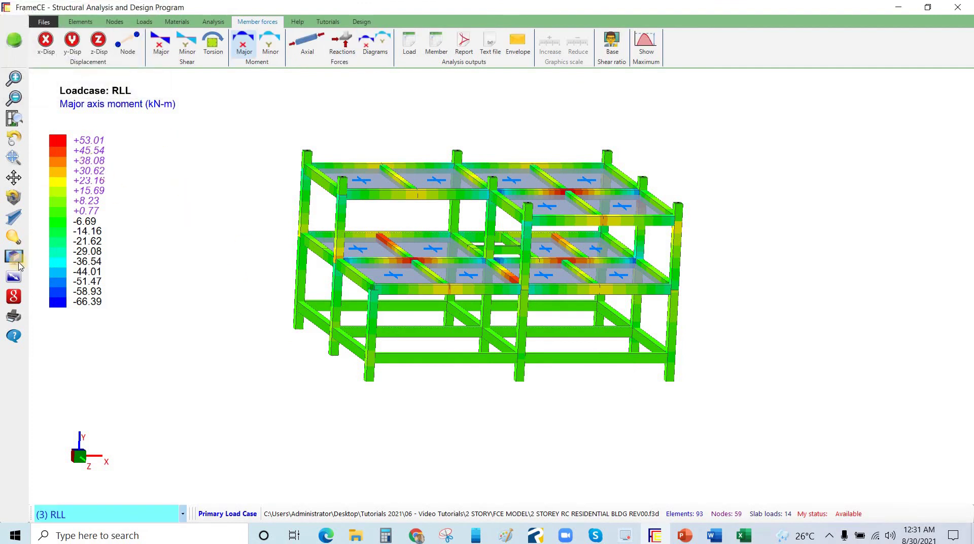
# Step: Switch off 3D member viewing and examine the major axis moment diagrams with their values on the frame
pyautogui.click(15, 222)
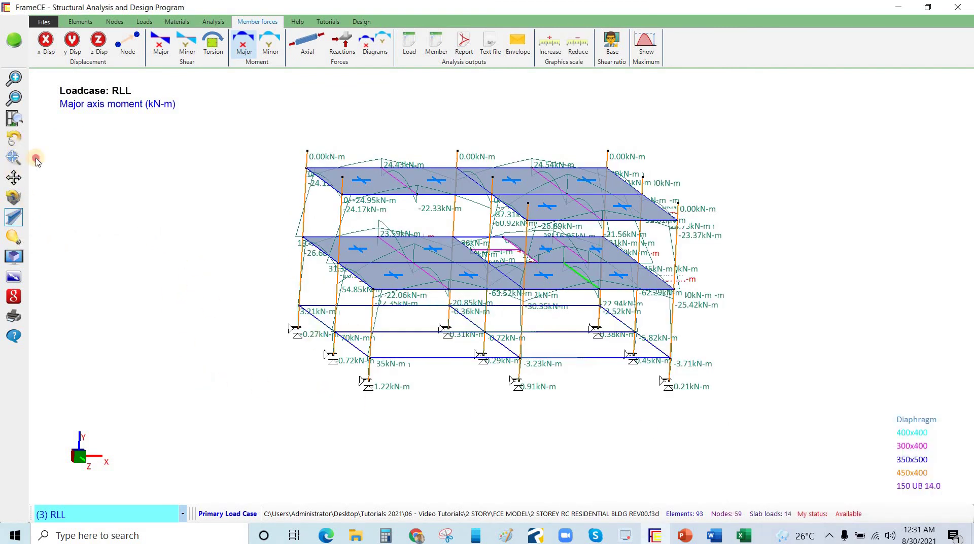
pyautogui.moveTo(316, 340); pyautogui.dragTo(61, 104)
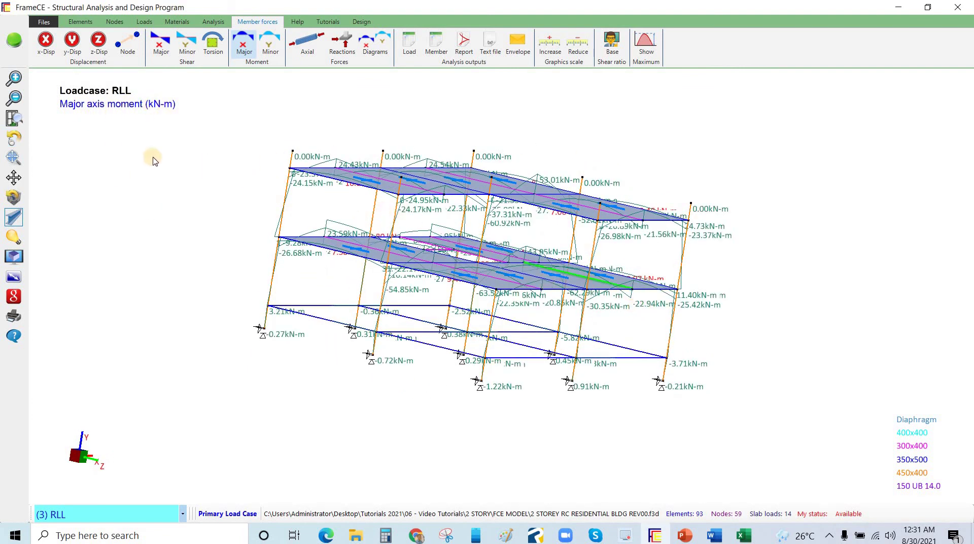
pyautogui.scroll(1, 216, 152)
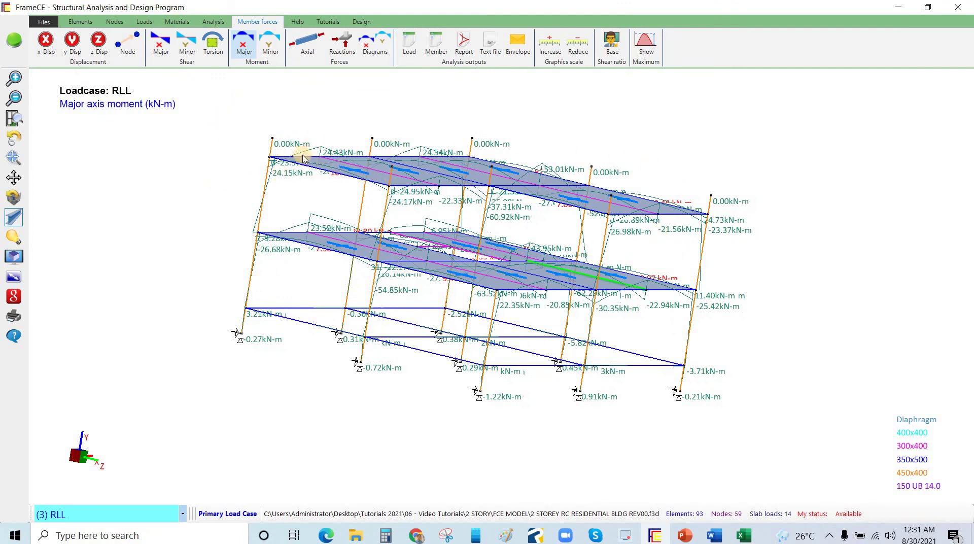
pyautogui.click(295, 175)
pyautogui.scroll(1, 392, 366)
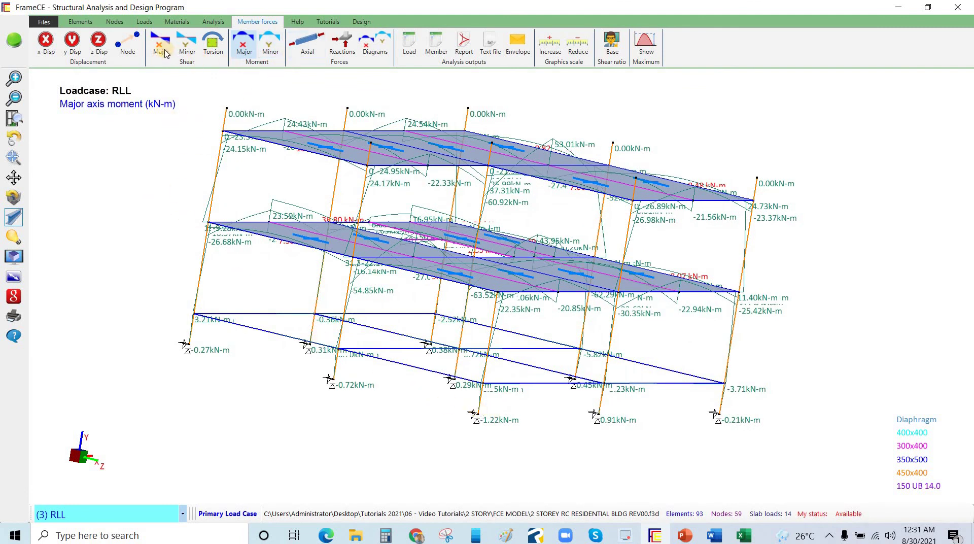
# Step: Show the major axis shear as line diagrams without 3D members and switch to load case (1) DL
pyautogui.click(14, 217)
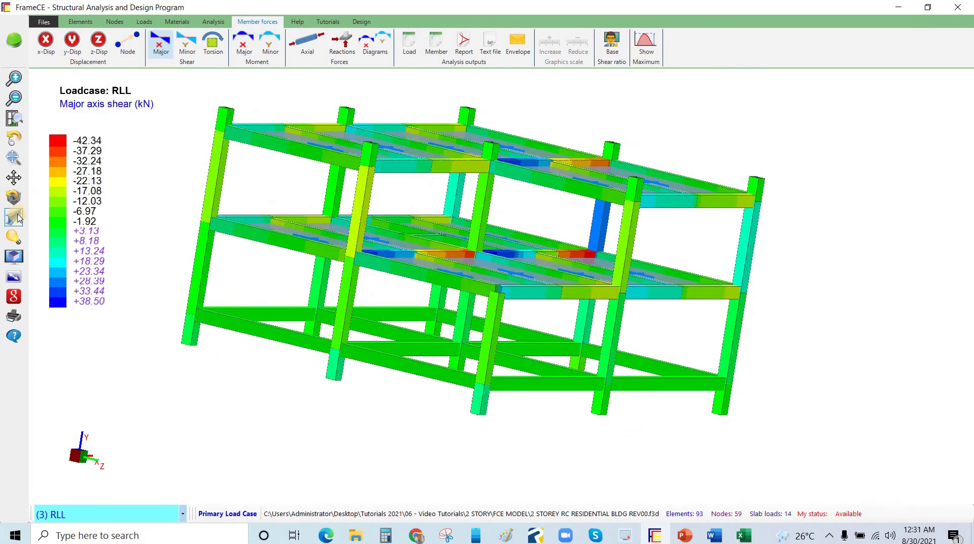
pyautogui.click(19, 217)
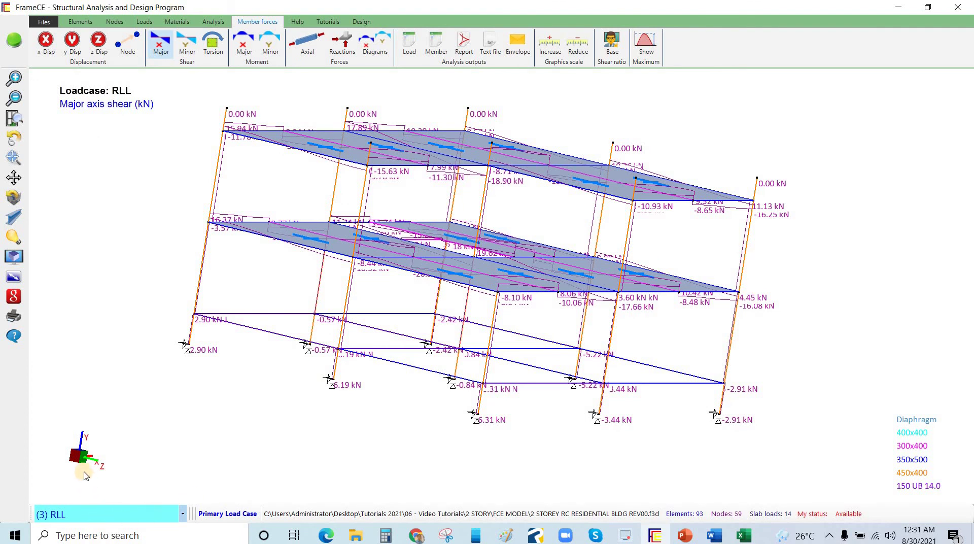
pyautogui.click(101, 514)
pyautogui.click(76, 467)
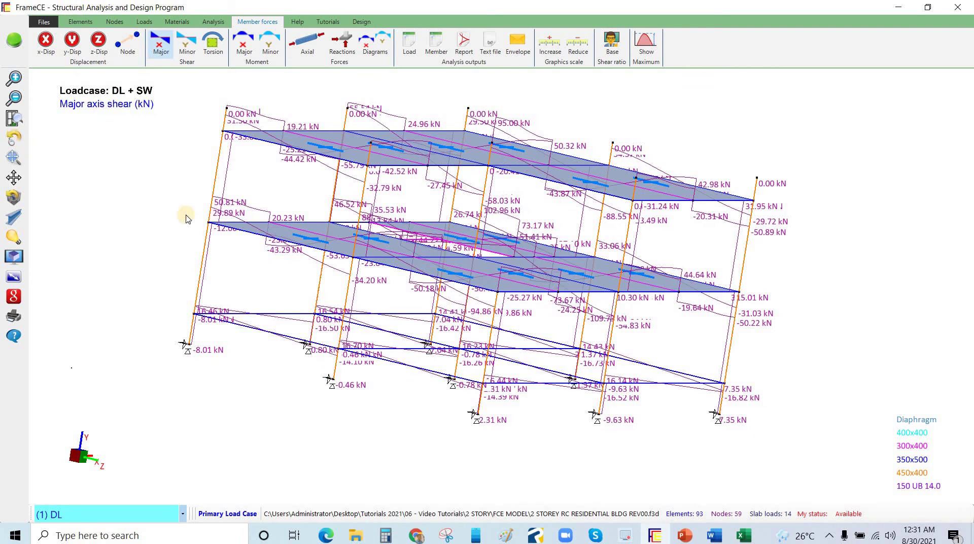
# Step: Open the member force diagrams and inspect a front ground beam, the corner column segments above it and the adjoining front roof beam
pyautogui.moveTo(734, 360); pyautogui.dragTo(52, 148, button='middle')
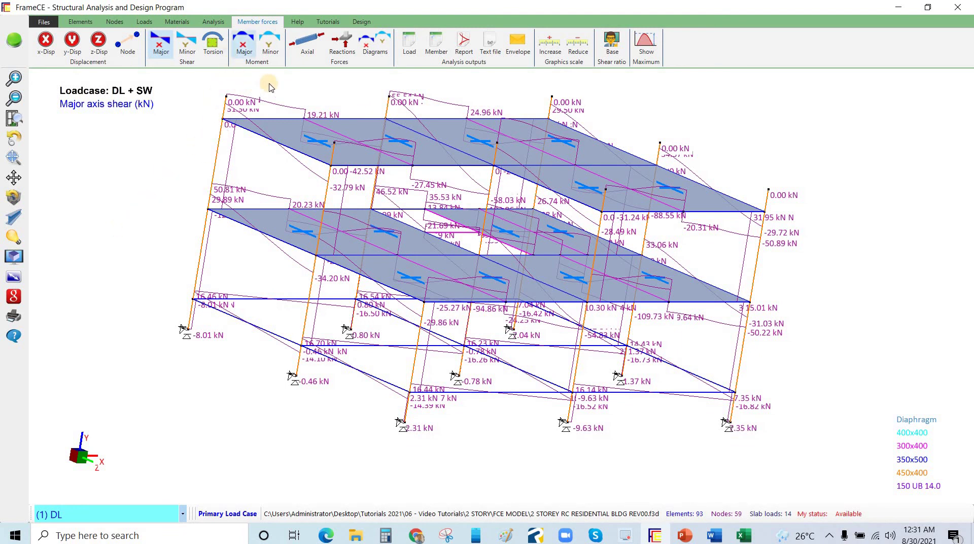
pyautogui.click(376, 48)
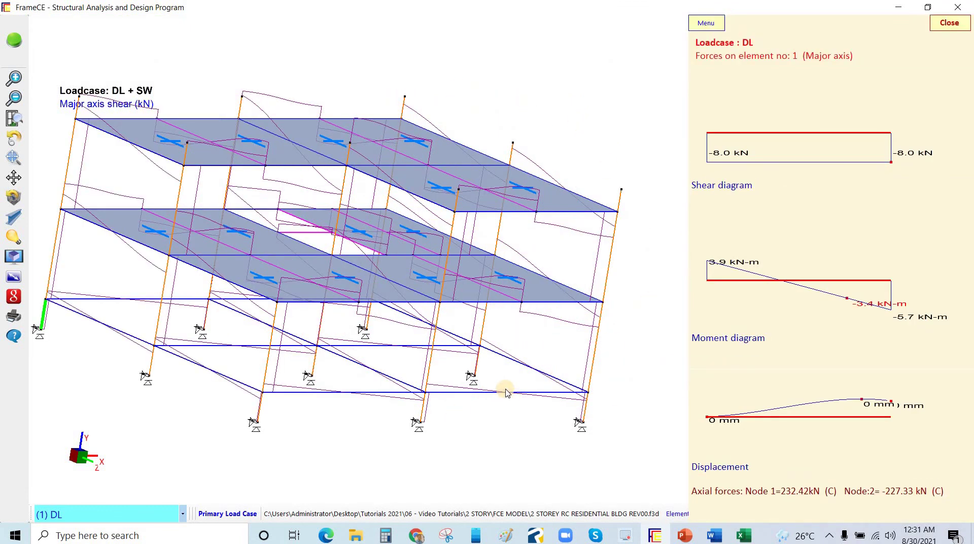
pyautogui.click(541, 393)
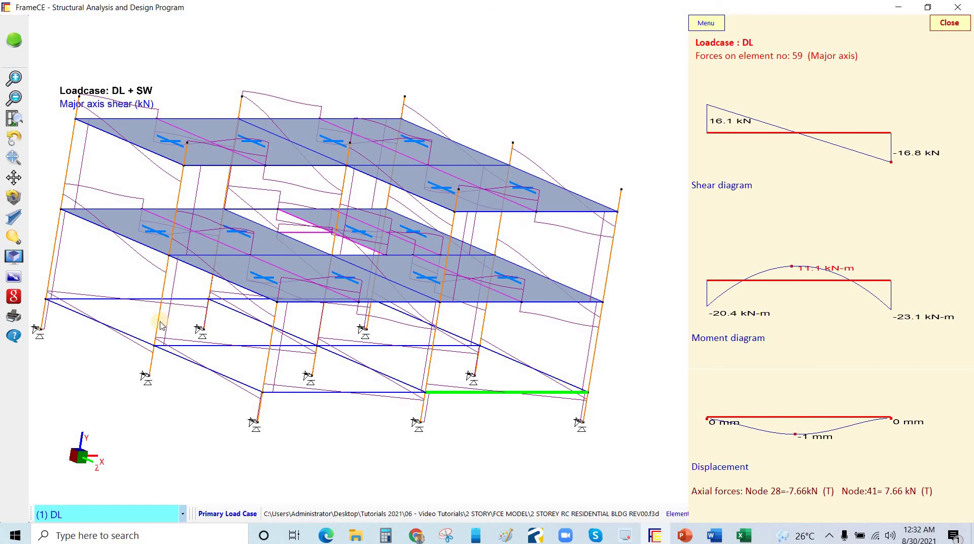
pyautogui.click(597, 347)
pyautogui.click(593, 388)
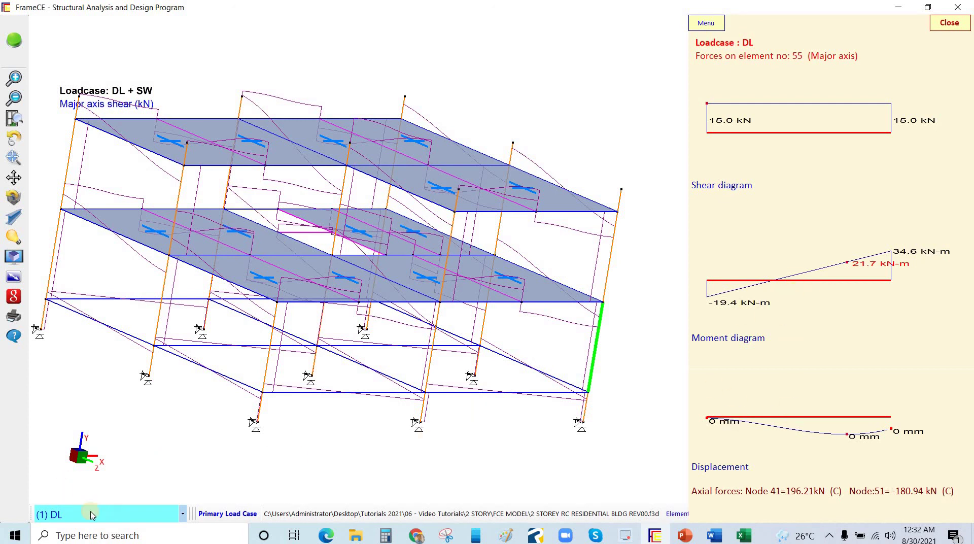
pyautogui.click(611, 252)
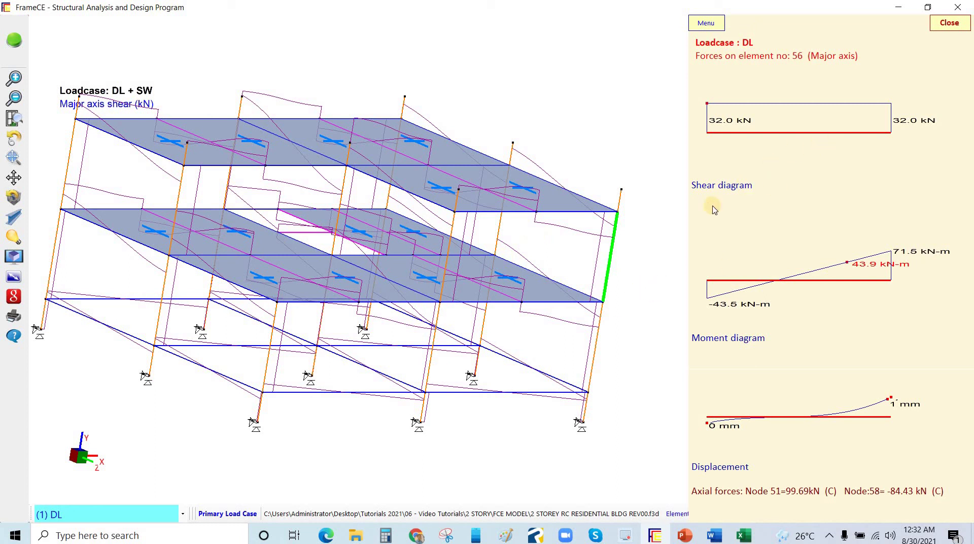
pyautogui.scroll(-1, 549, 230)
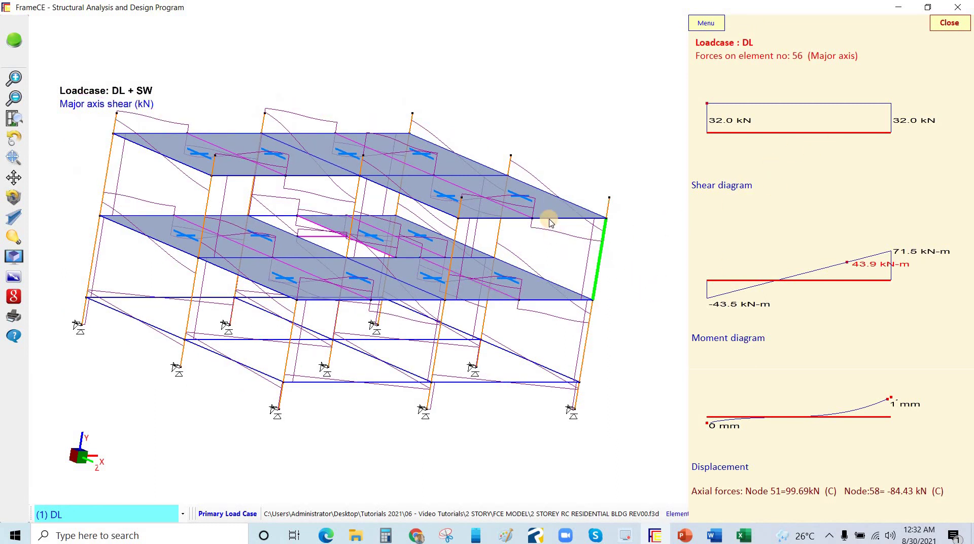
pyautogui.click(552, 221)
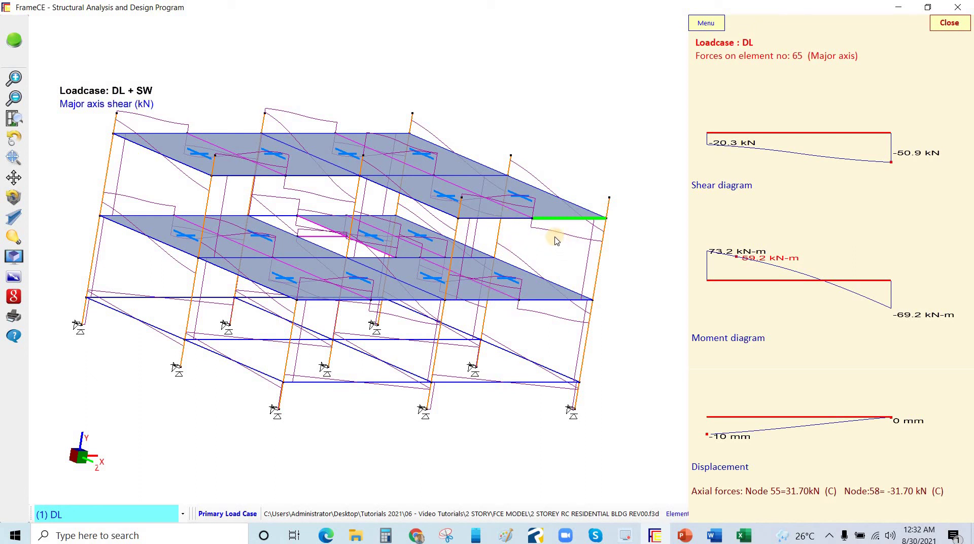
pyautogui.click(493, 231)
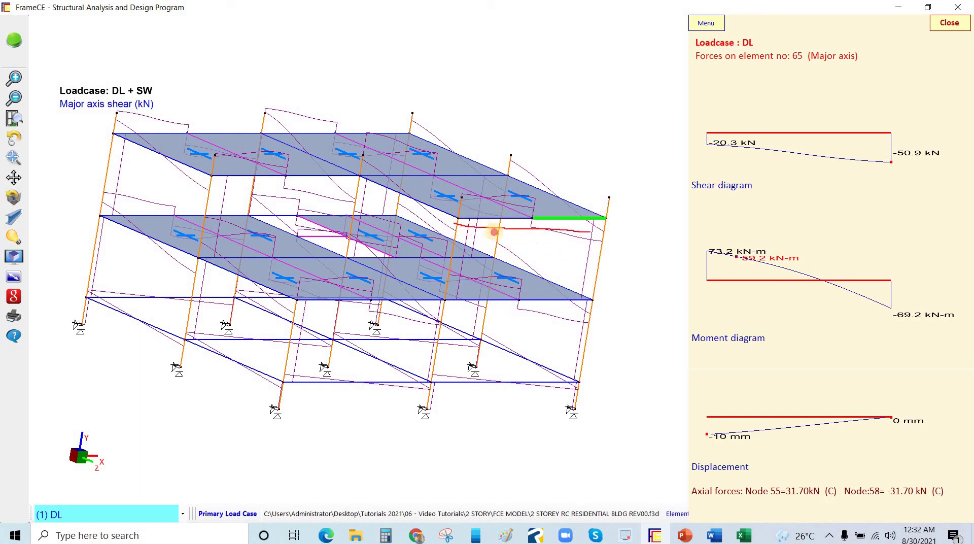
pyautogui.moveTo(494, 232)
pyautogui.mouseDown()
pyautogui.moveTo(557, 208)
pyautogui.moveTo(444, 217)
pyautogui.moveTo(481, 223)
pyautogui.mouseUp()
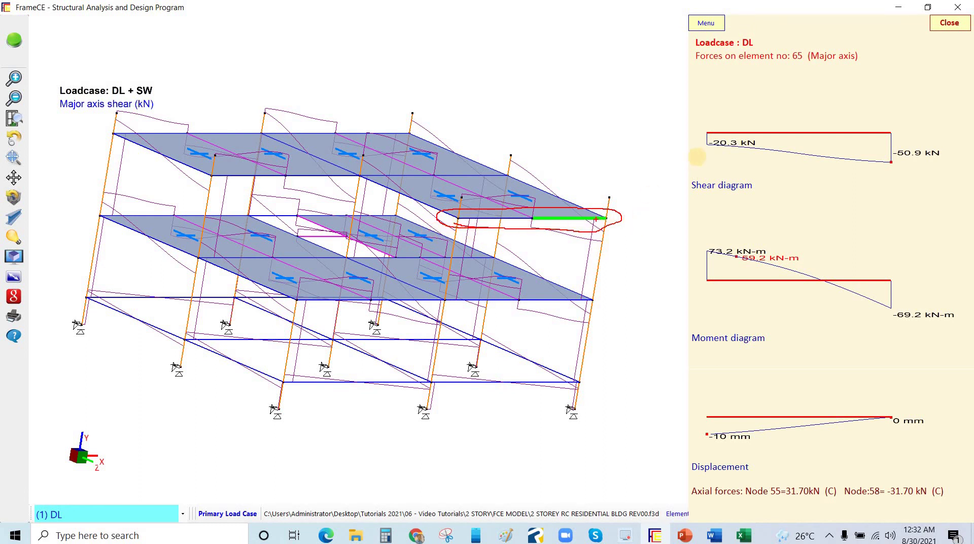
pyautogui.moveTo(587, 161)
pyautogui.mouseDown()
pyautogui.moveTo(568, 217)
pyautogui.moveTo(562, 197)
pyautogui.mouseUp()
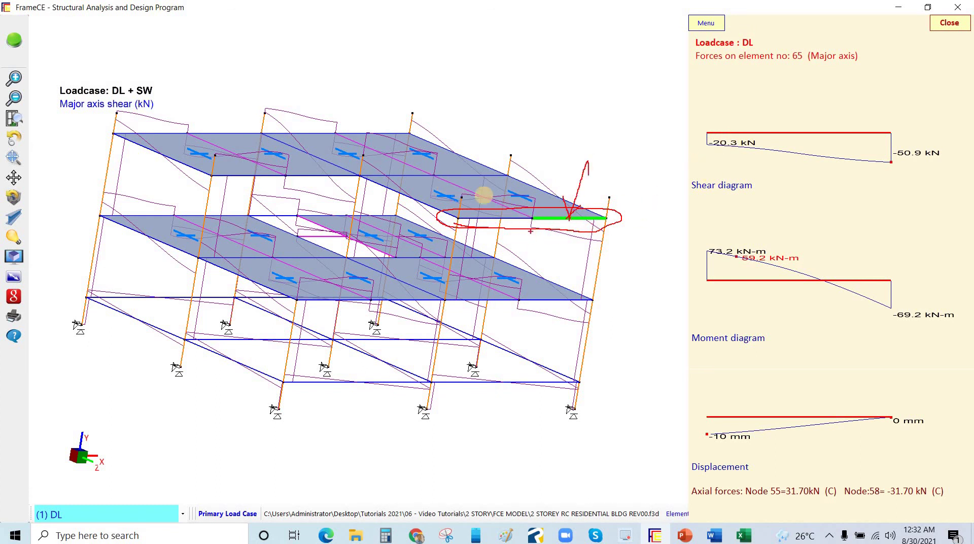
pyautogui.click(540, 216)
pyautogui.moveTo(781, 182)
pyautogui.mouseDown()
pyautogui.moveTo(930, 117)
pyautogui.moveTo(701, 164)
pyautogui.mouseUp()
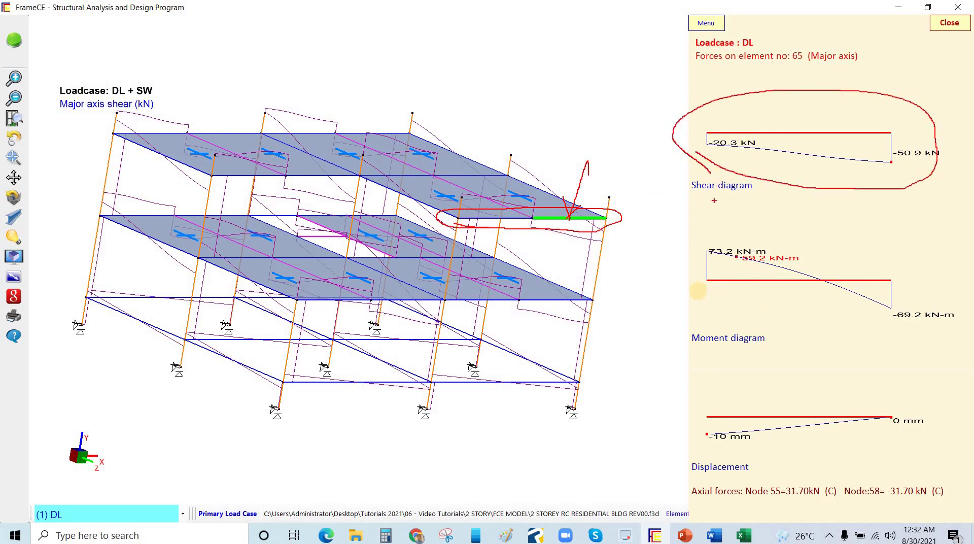
pyautogui.moveTo(698, 291); pyautogui.dragTo(967, 294)
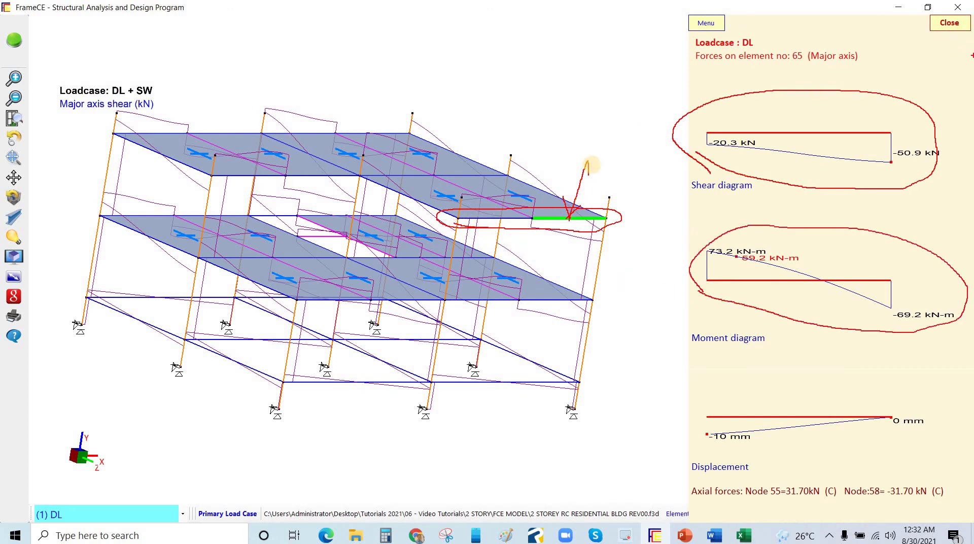
pyautogui.press('Escape')
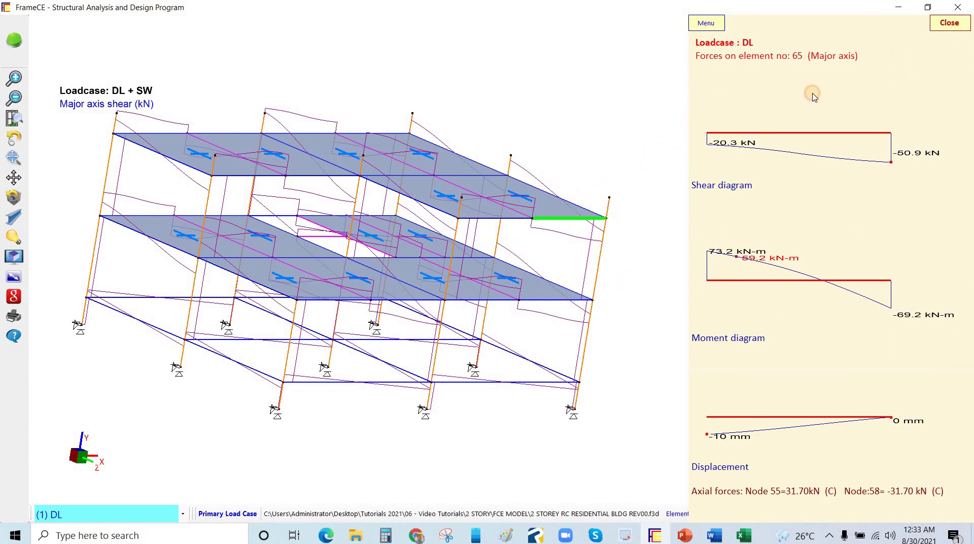
# Step: Close the member diagrams, reopen them briefly for element 1, and return to the full frame view
pyautogui.press('Escape')
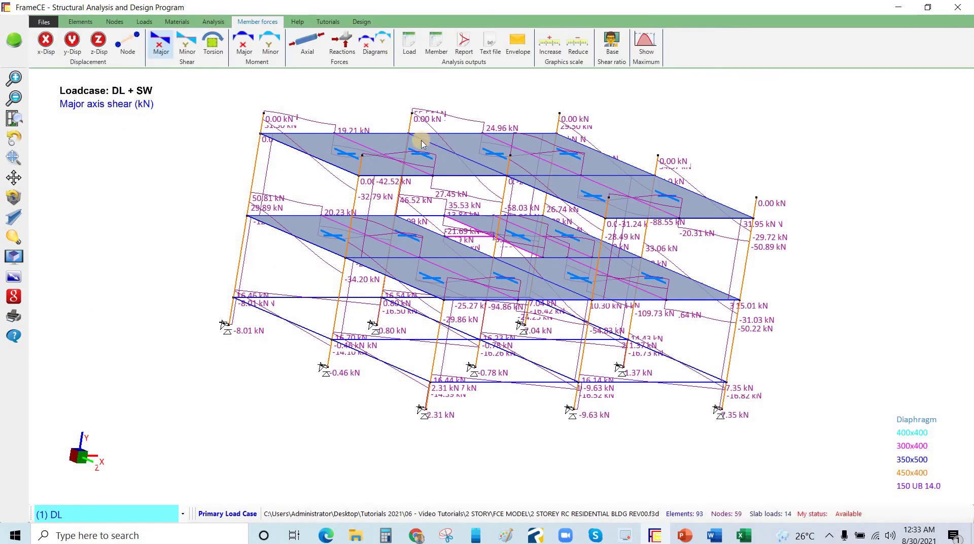
pyautogui.click(373, 51)
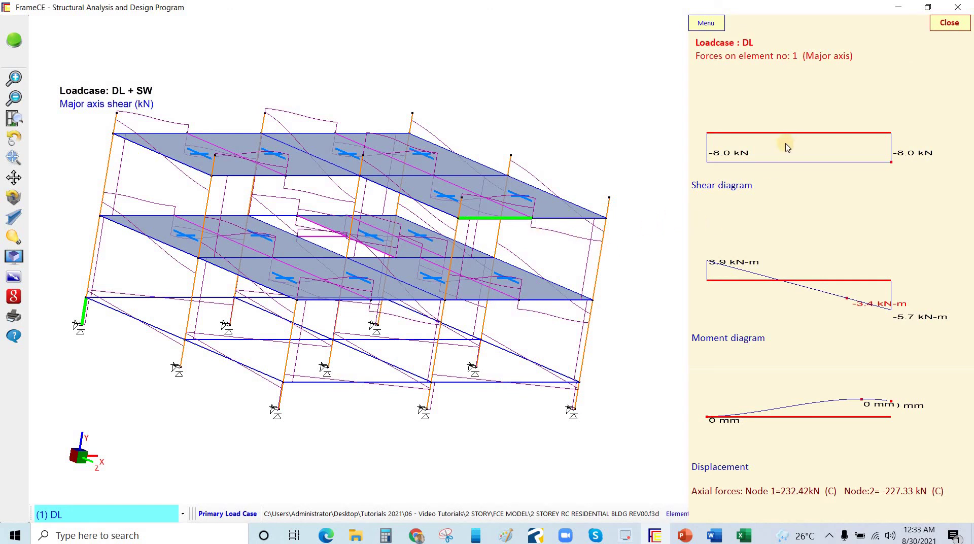
pyautogui.click(962, 28)
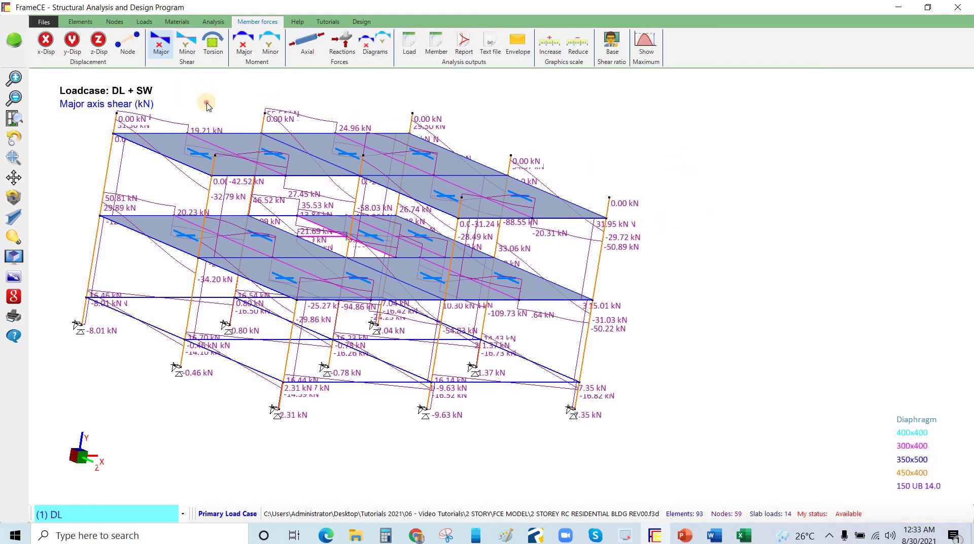
pyautogui.press('Right')
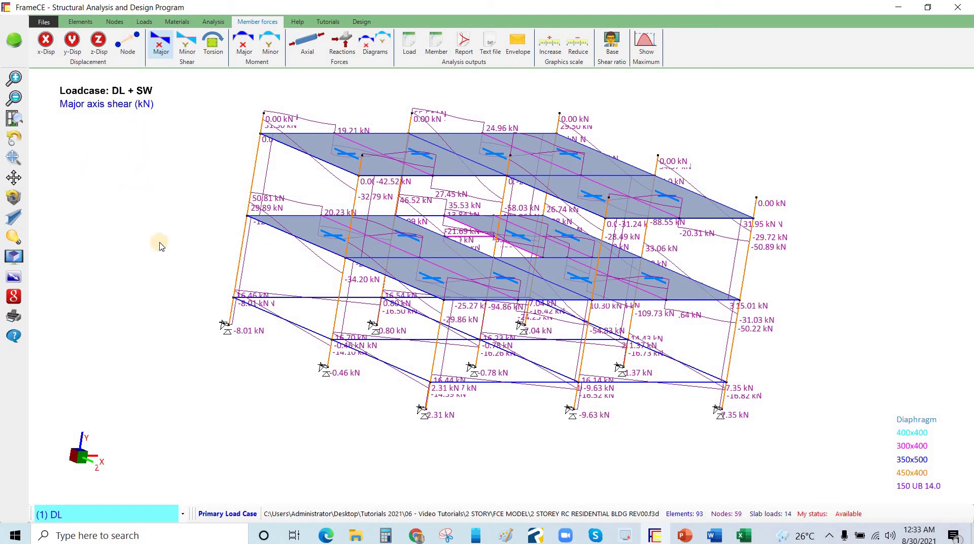
pyautogui.click(134, 227)
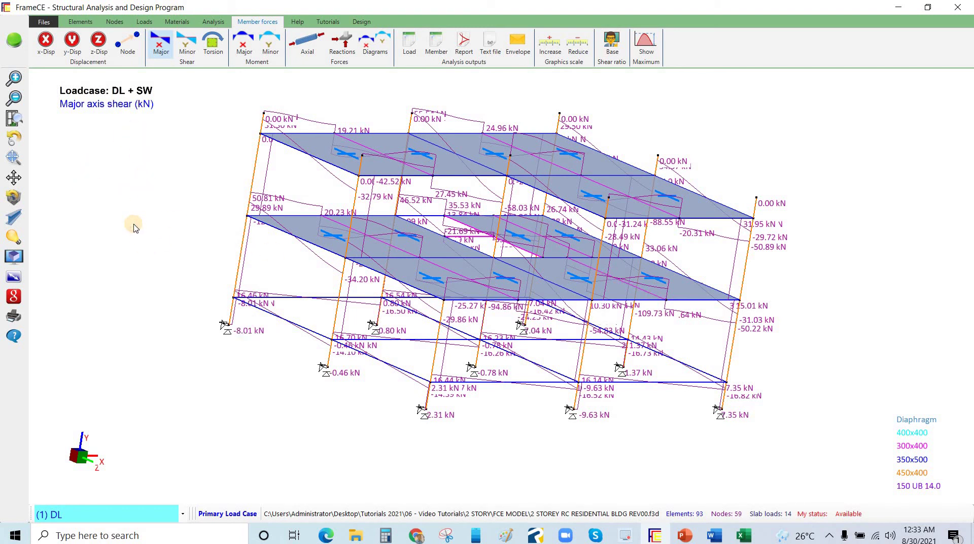